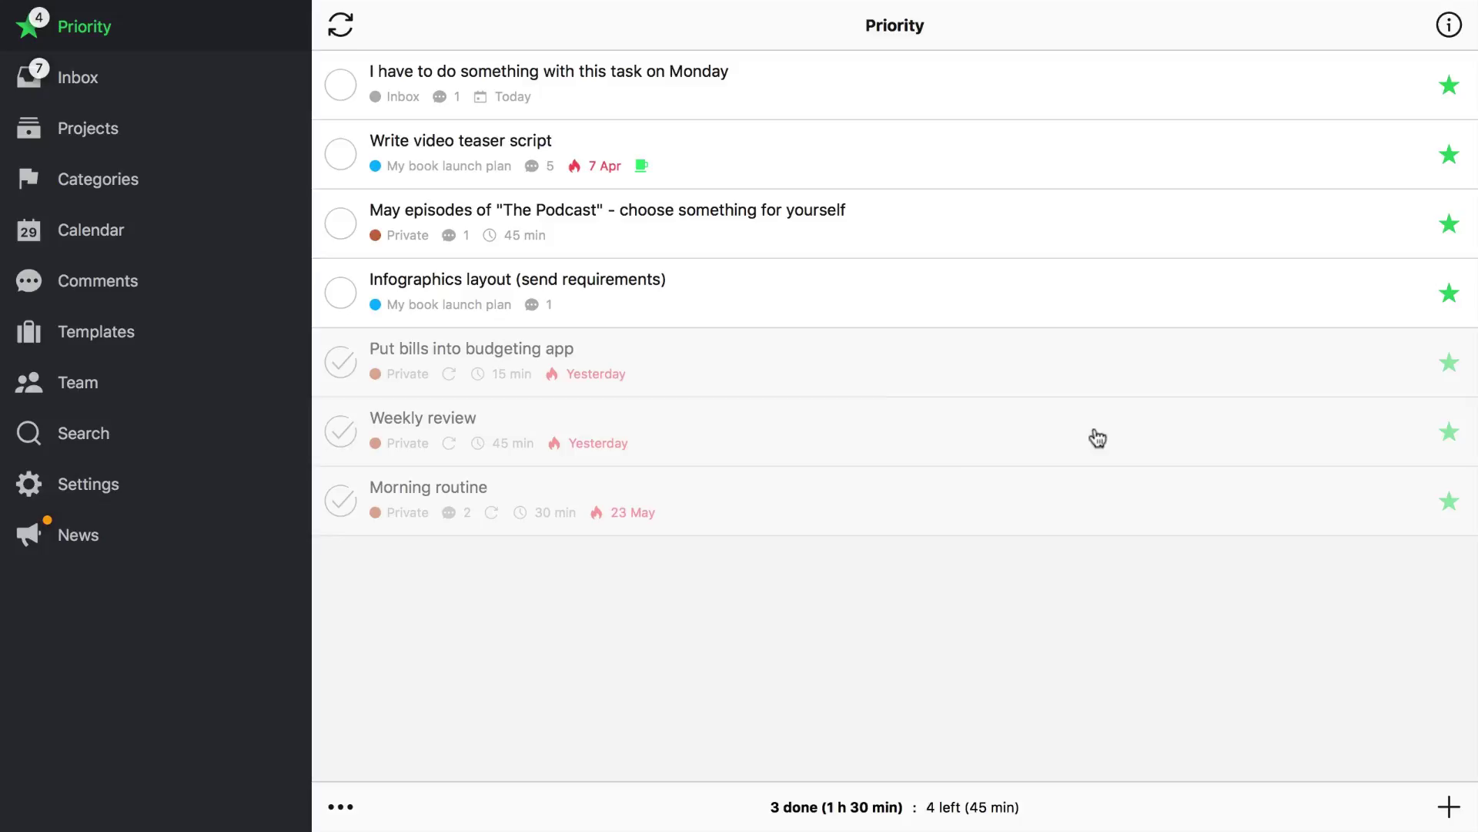
# Open your own task list from Team and show your person info panel.
pyautogui.click(95, 390)
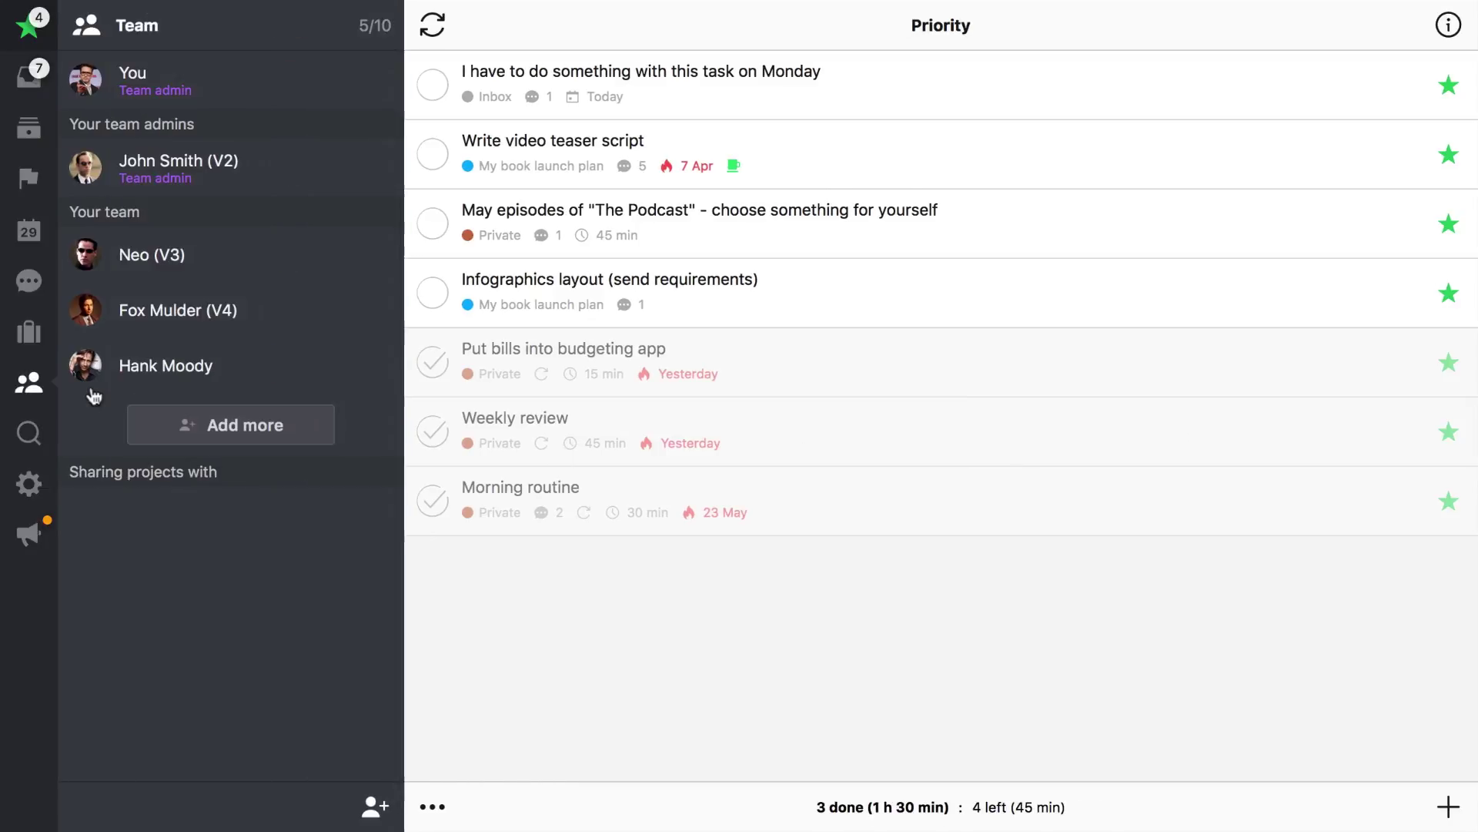
pyautogui.click(279, 95)
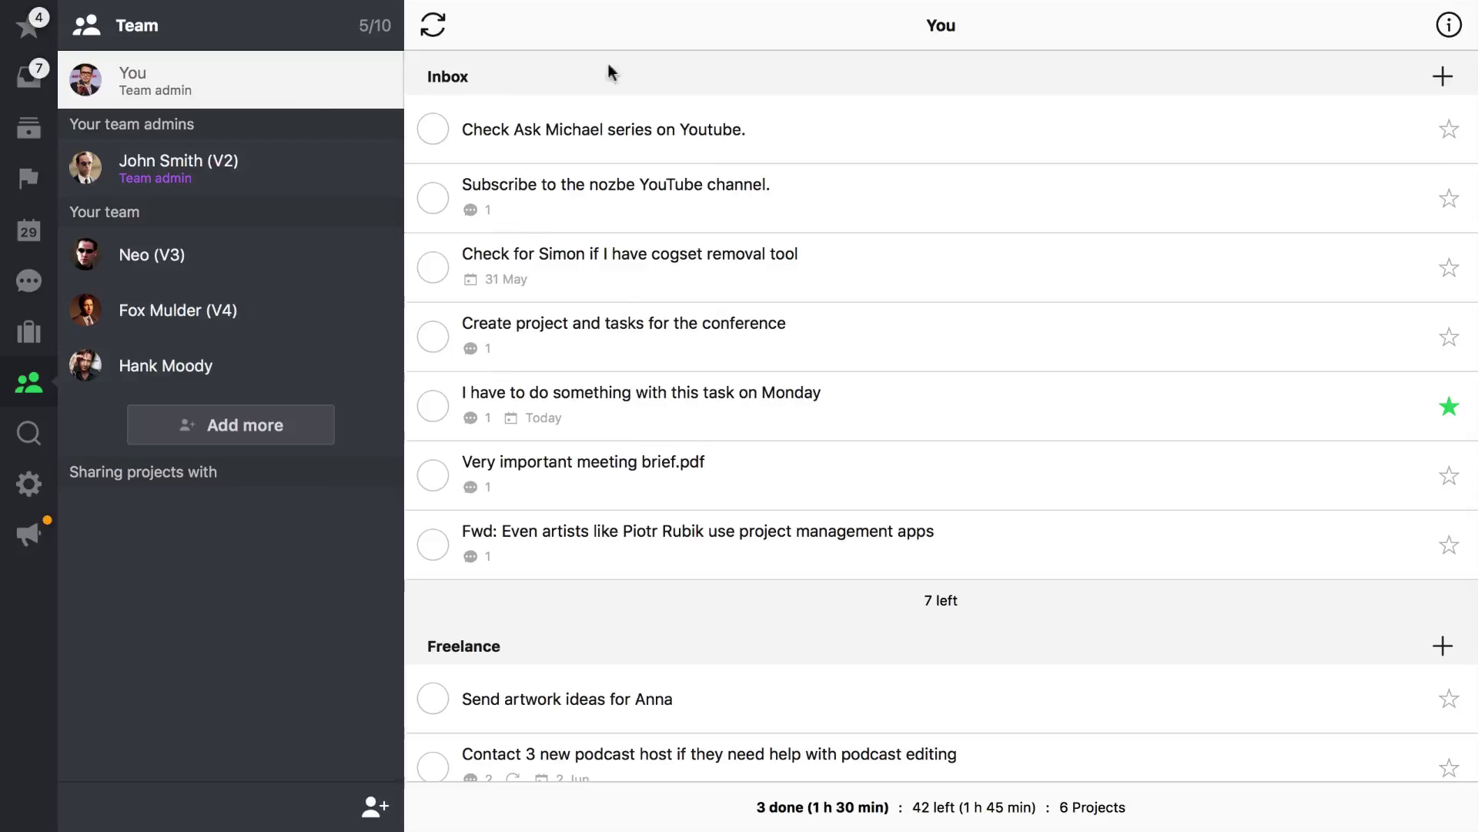
pyautogui.click(1449, 25)
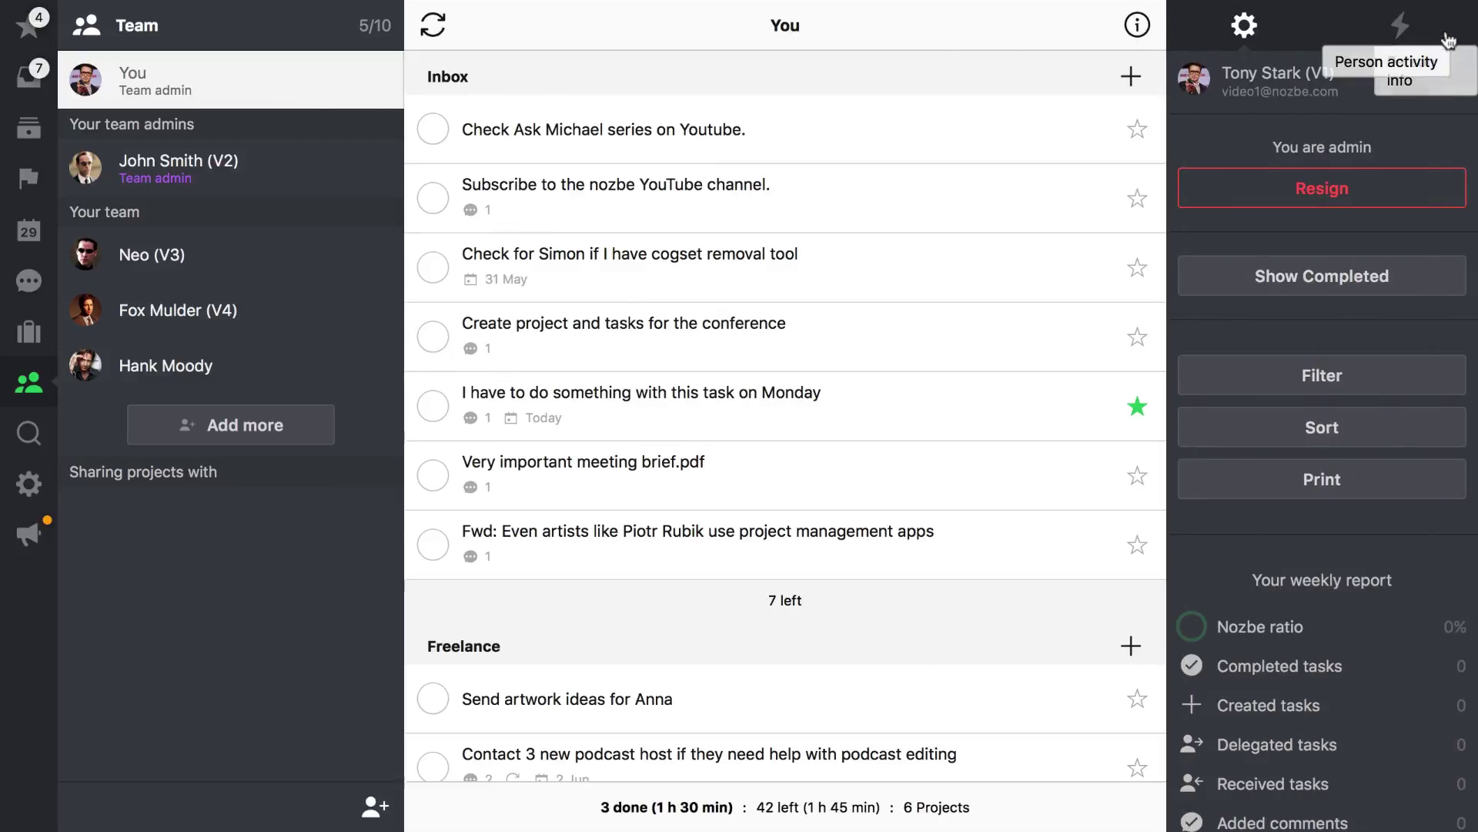
# Show your completed tasks, loading several previous weeks back to 42 days.
pyautogui.click(1416, 281)
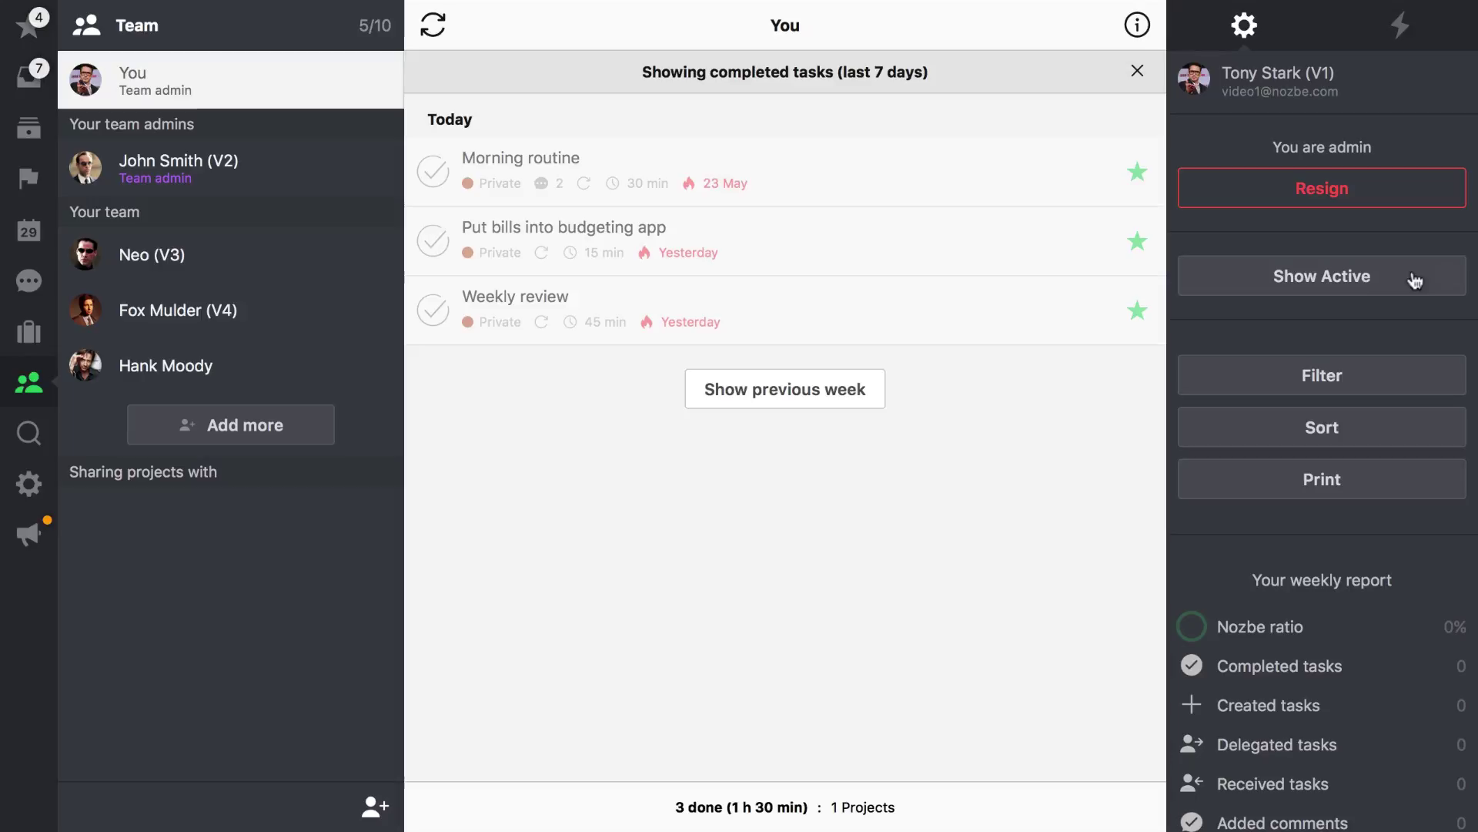
pyautogui.click(800, 399)
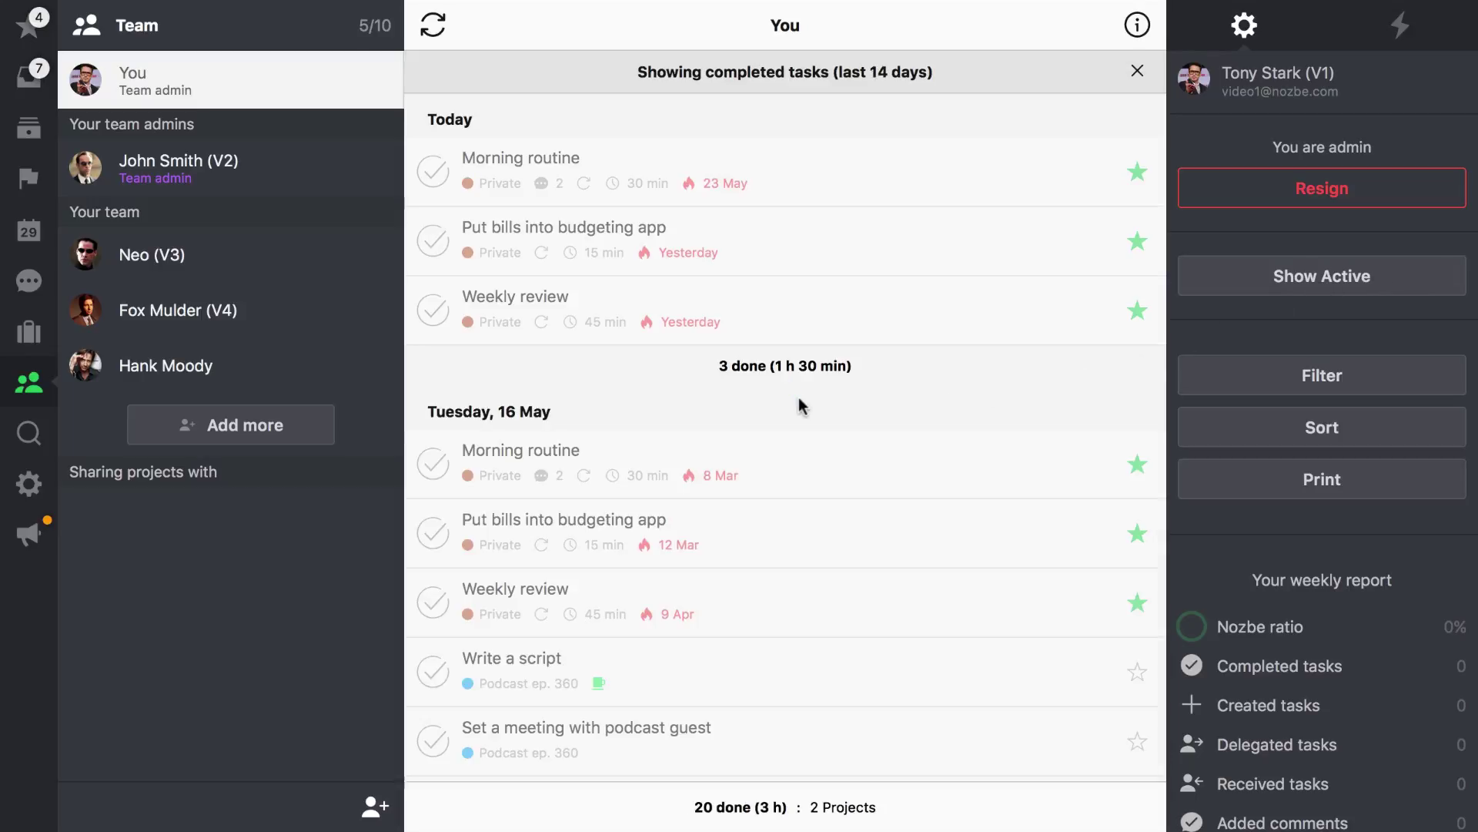
pyautogui.scroll(-3, 798, 398)
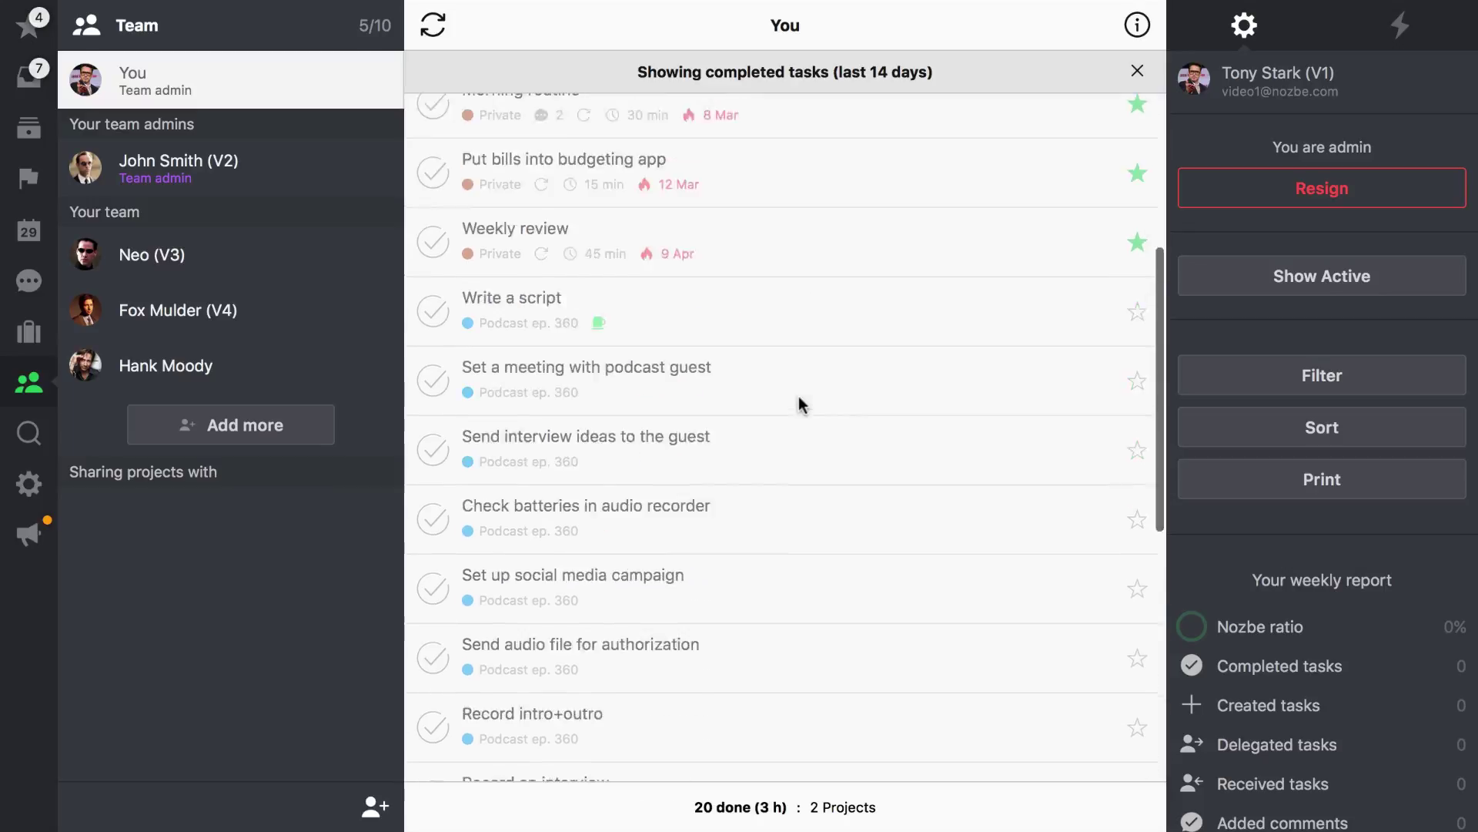
pyautogui.scroll(-5, 799, 398)
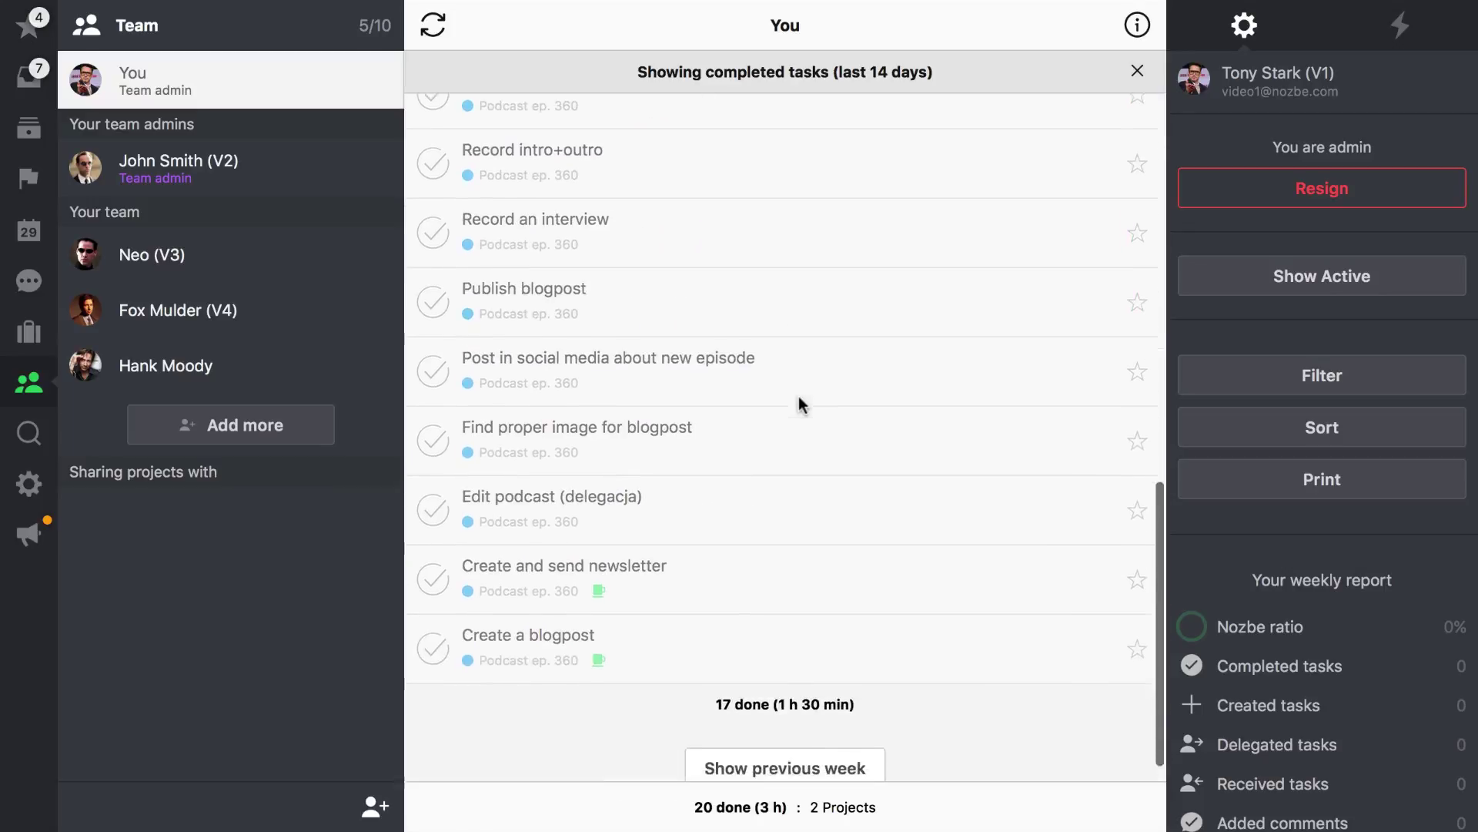
pyautogui.click(855, 752)
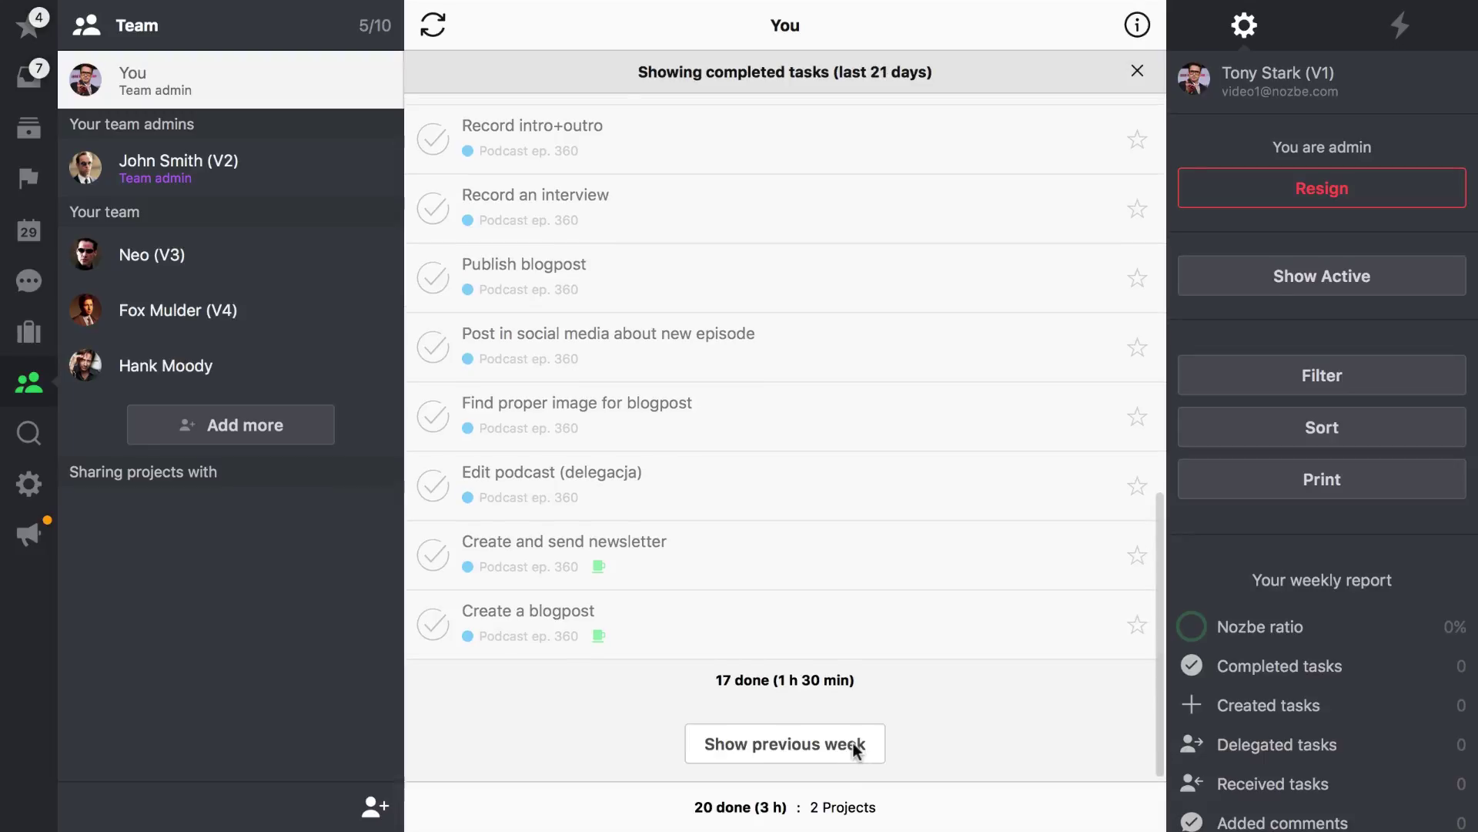
pyautogui.click(858, 754)
pyautogui.click(858, 753)
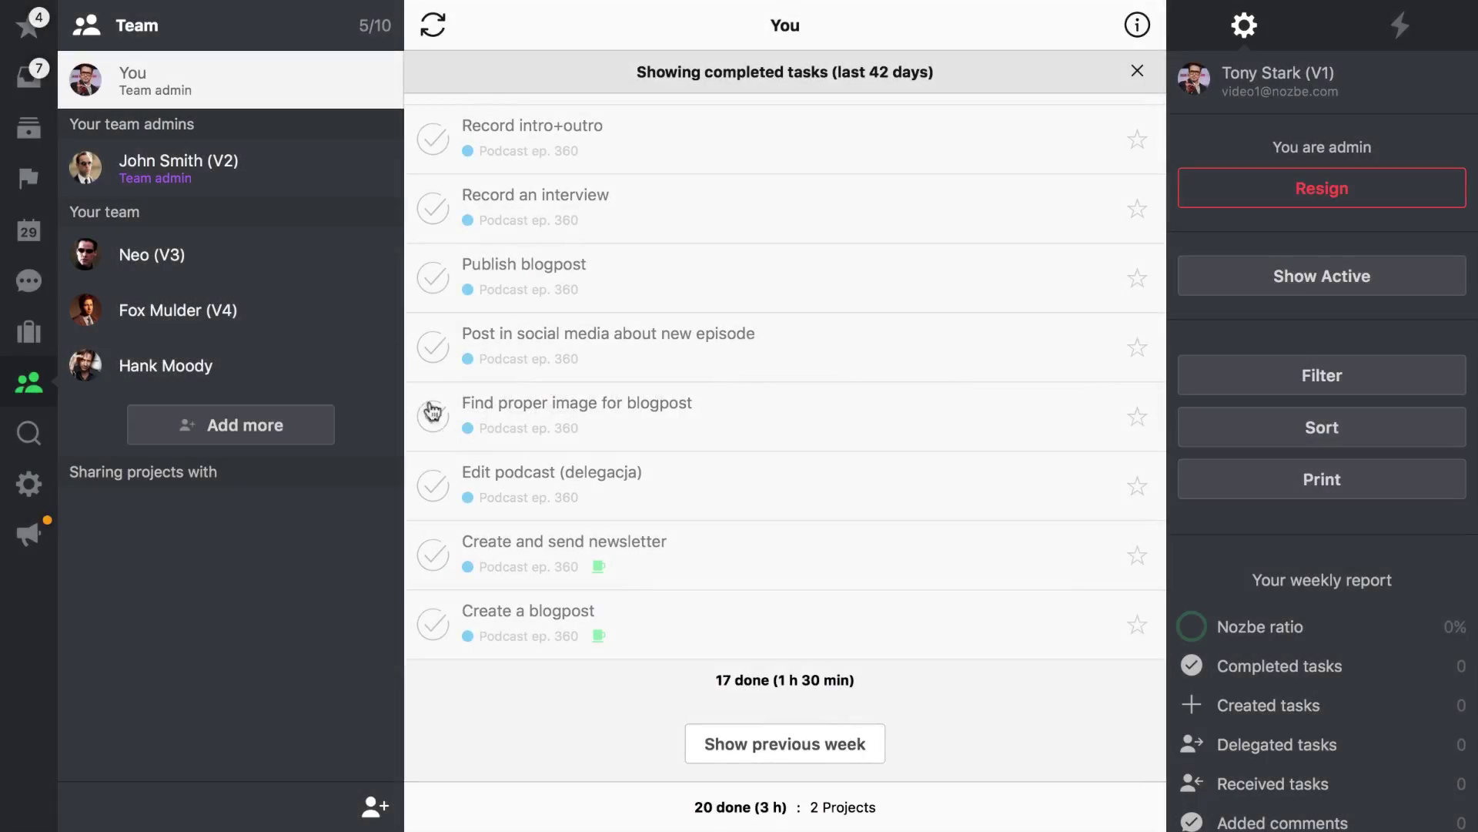
# Add a new task 'Swim training' to the Private project.
pyautogui.click(44, 136)
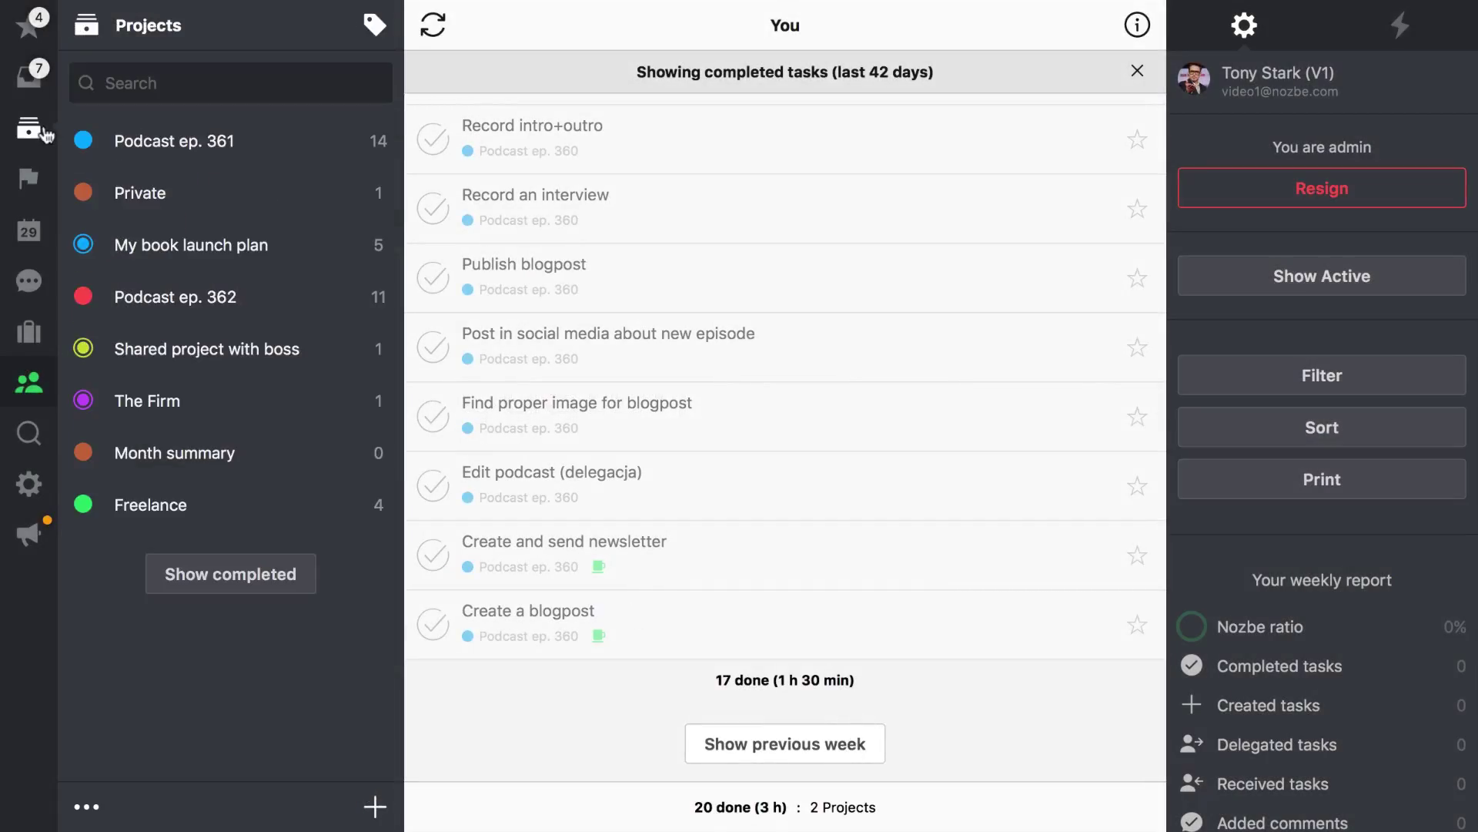
pyautogui.click(219, 197)
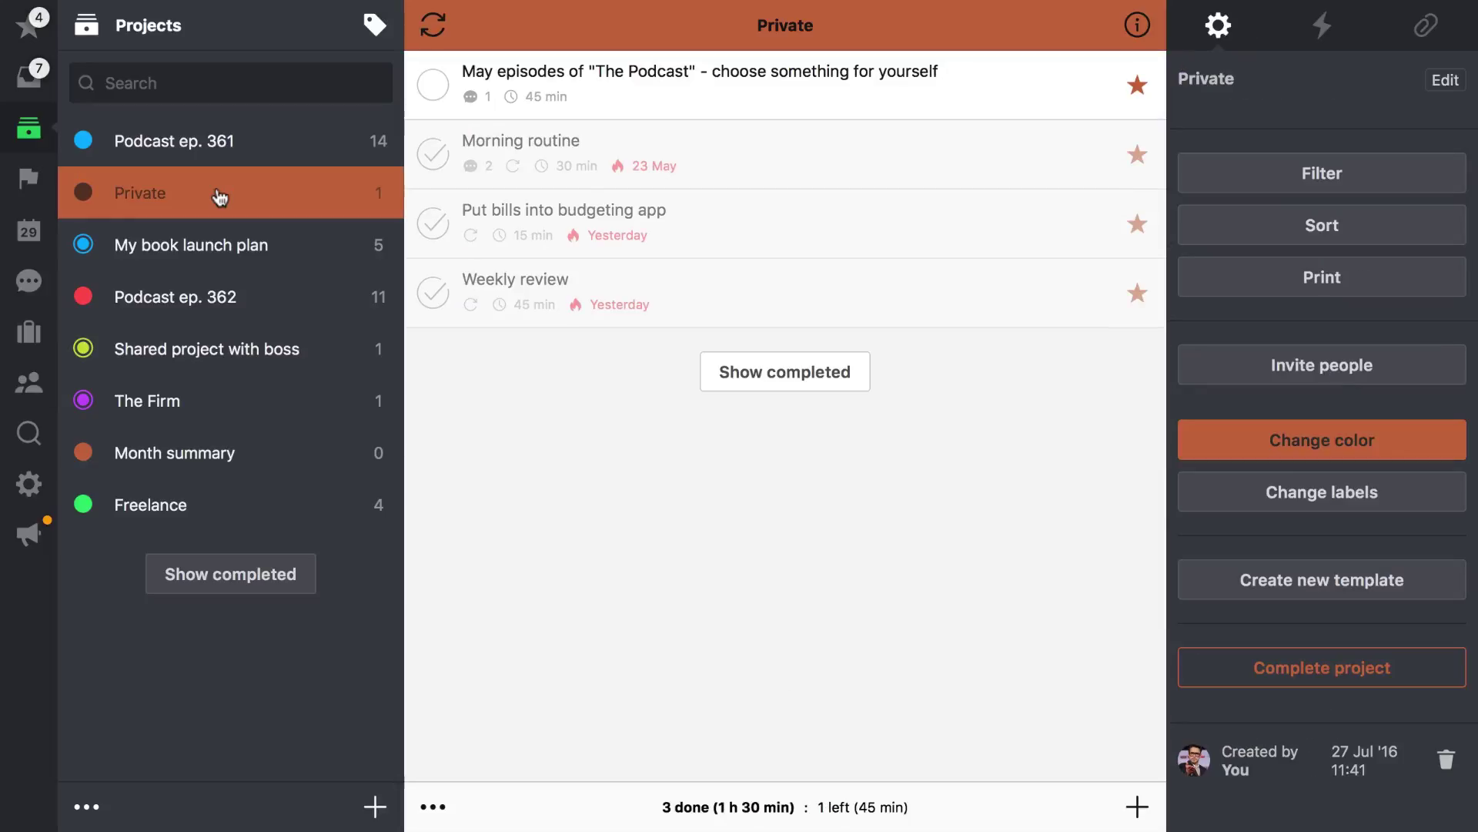
pyautogui.click(1137, 807)
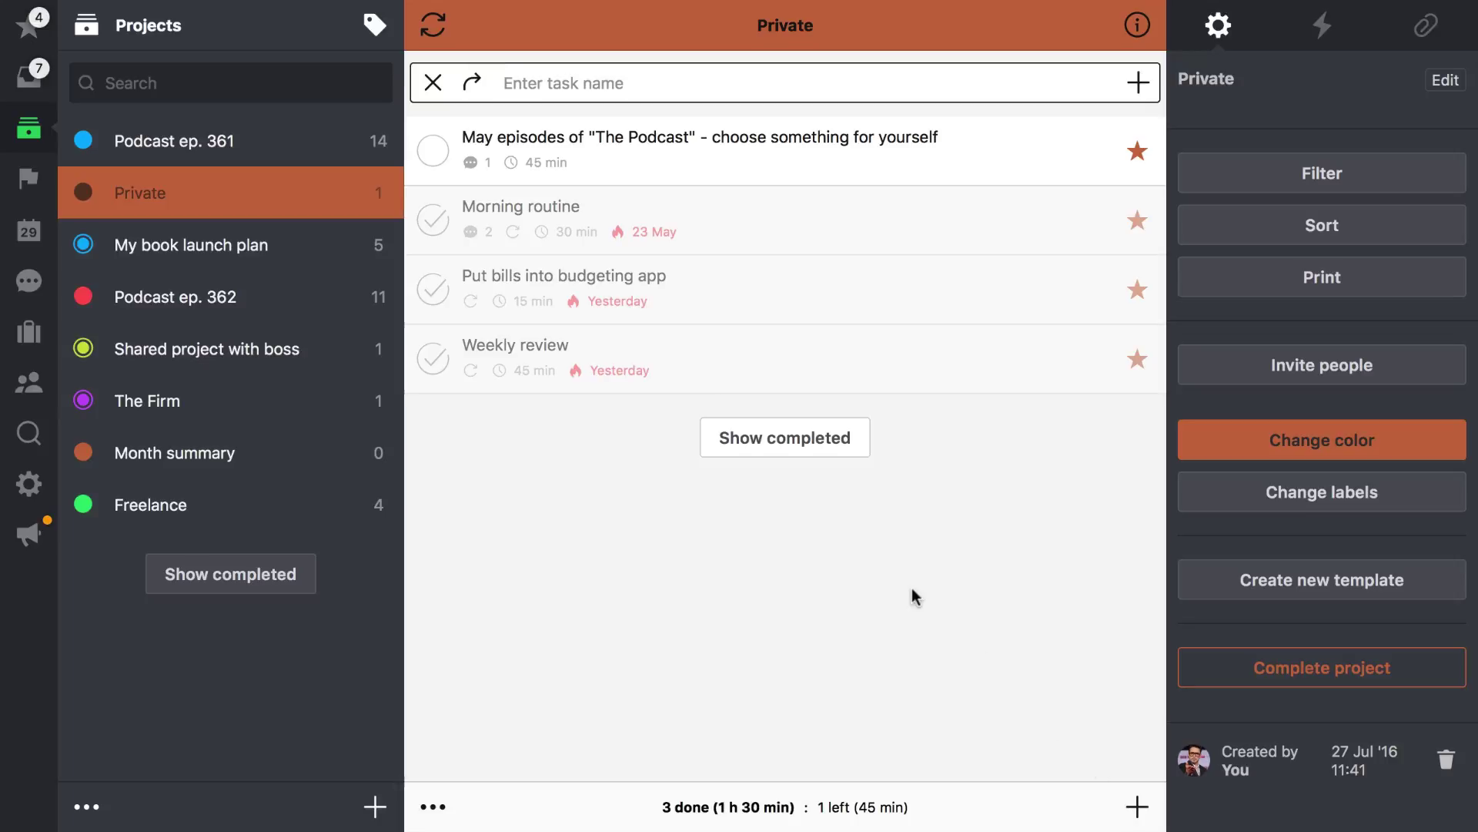
pyautogui.write('Swim traini')
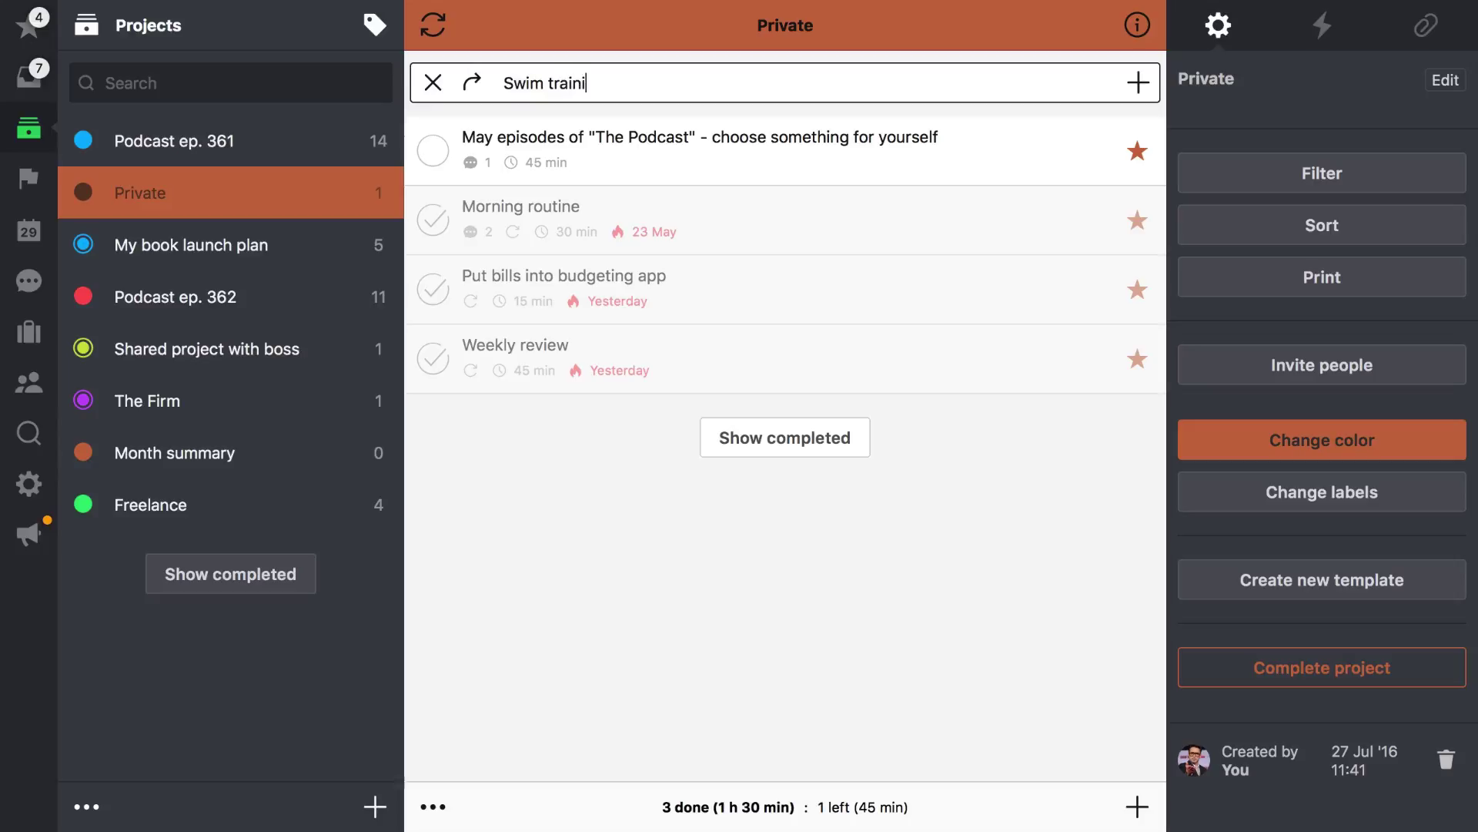
pyautogui.write('ng')
pyautogui.press('Return')
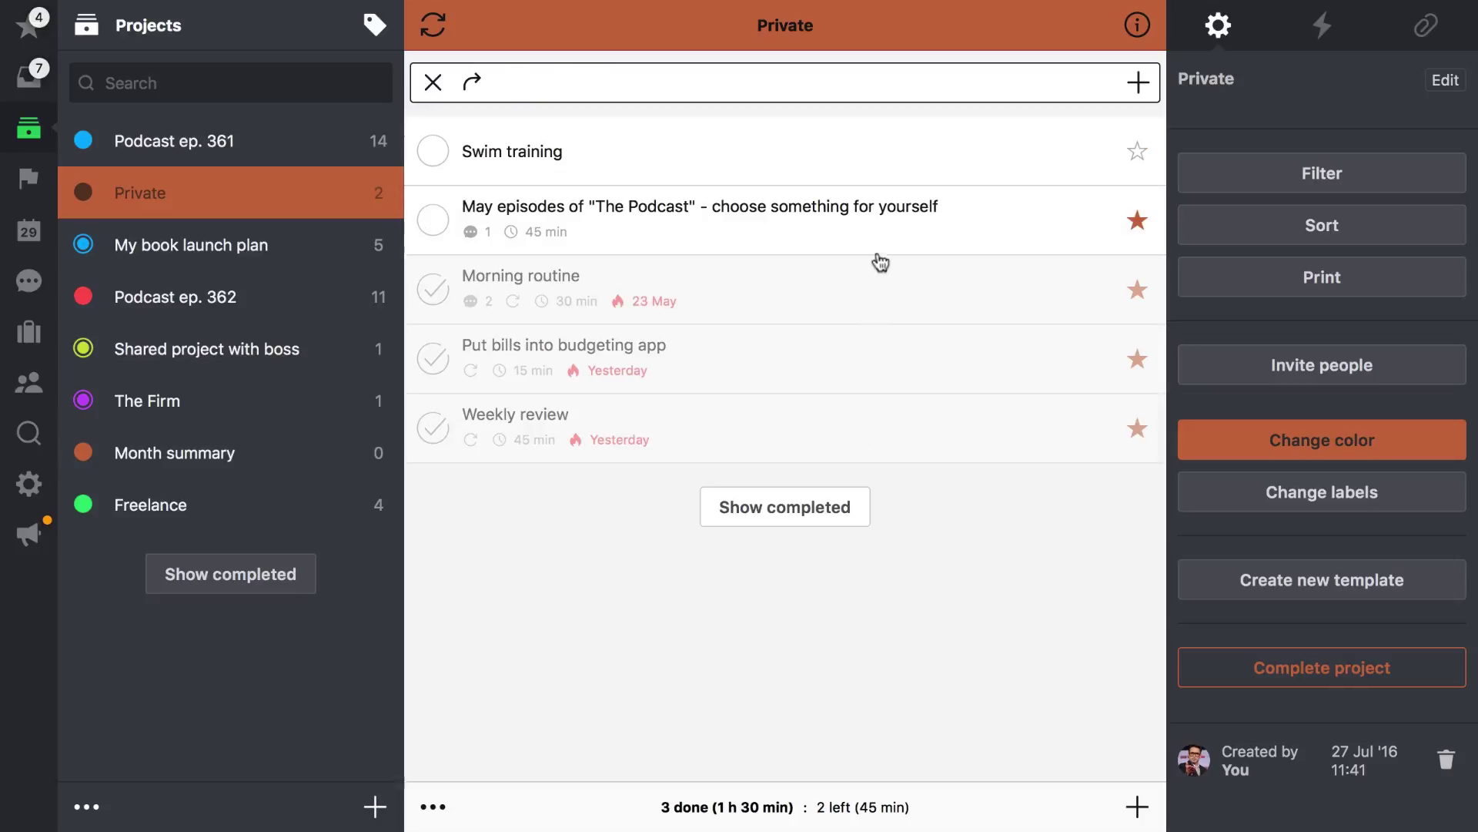
# Make Swim training repeat every week on Tuesday and Friday.
pyautogui.click(877, 164)
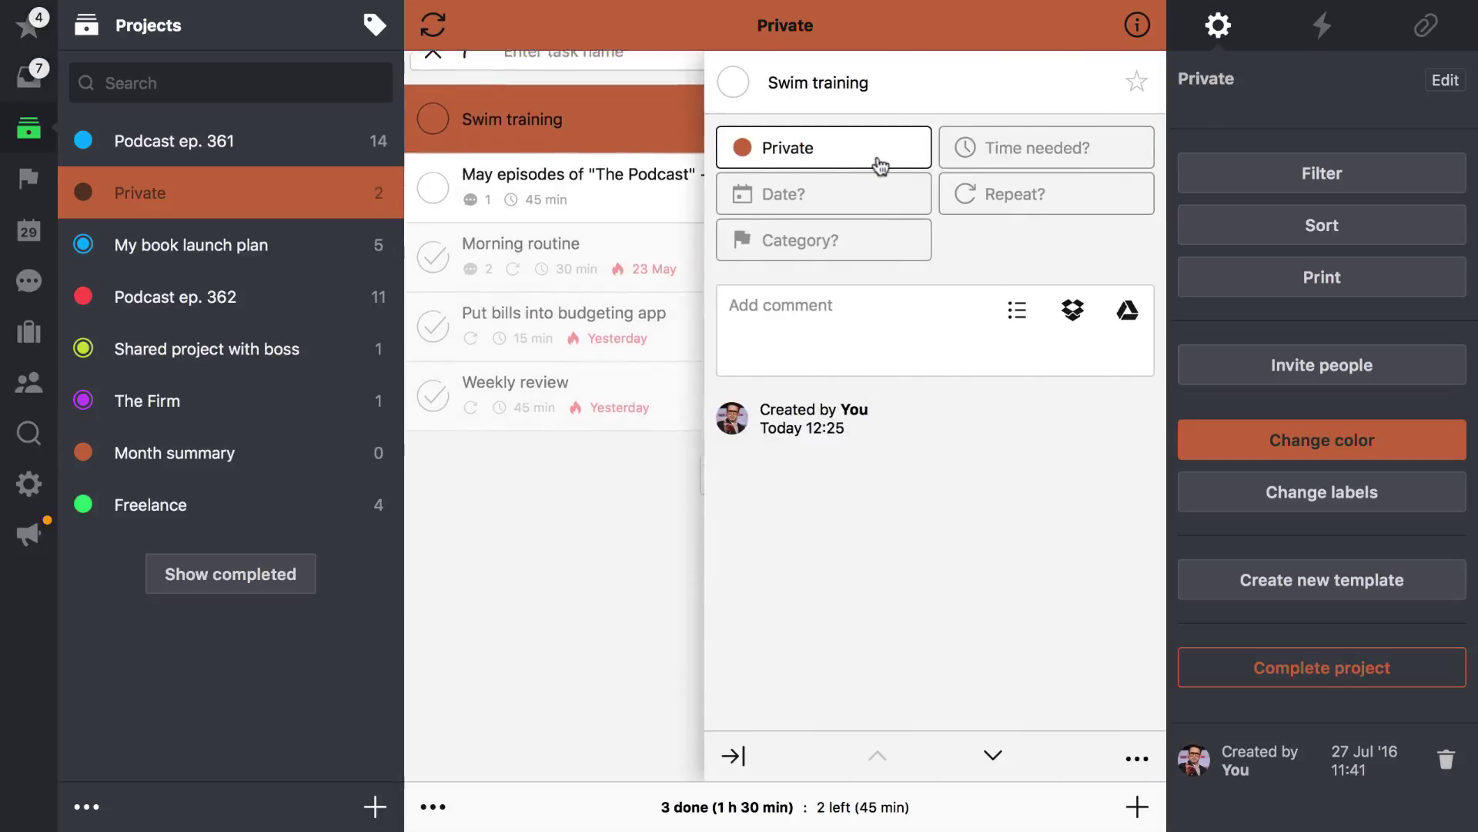
pyautogui.click(1000, 194)
pyautogui.scroll(-3, 1034, 635)
pyautogui.scroll(-4, 1033, 636)
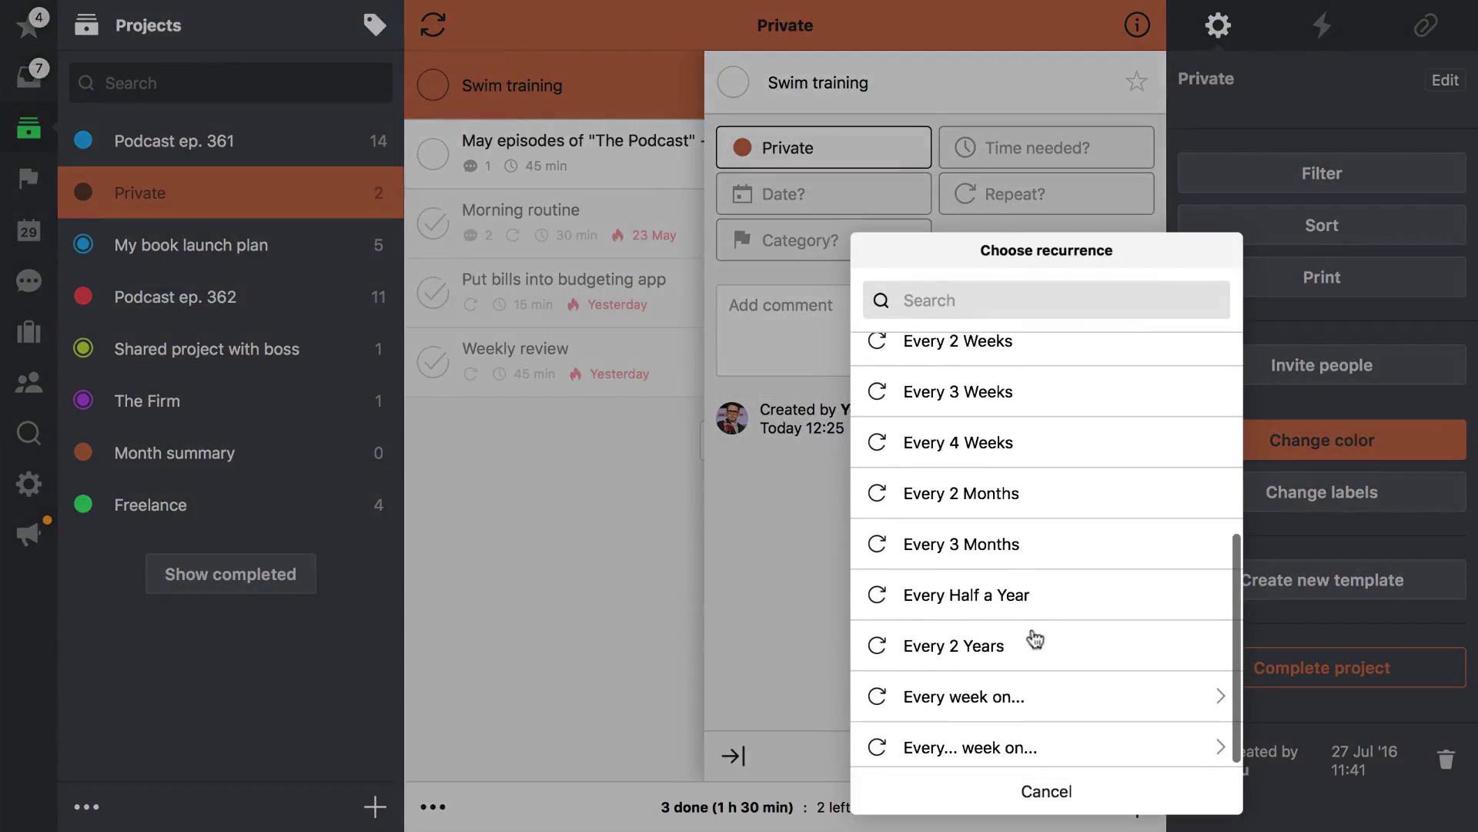
pyautogui.click(1009, 698)
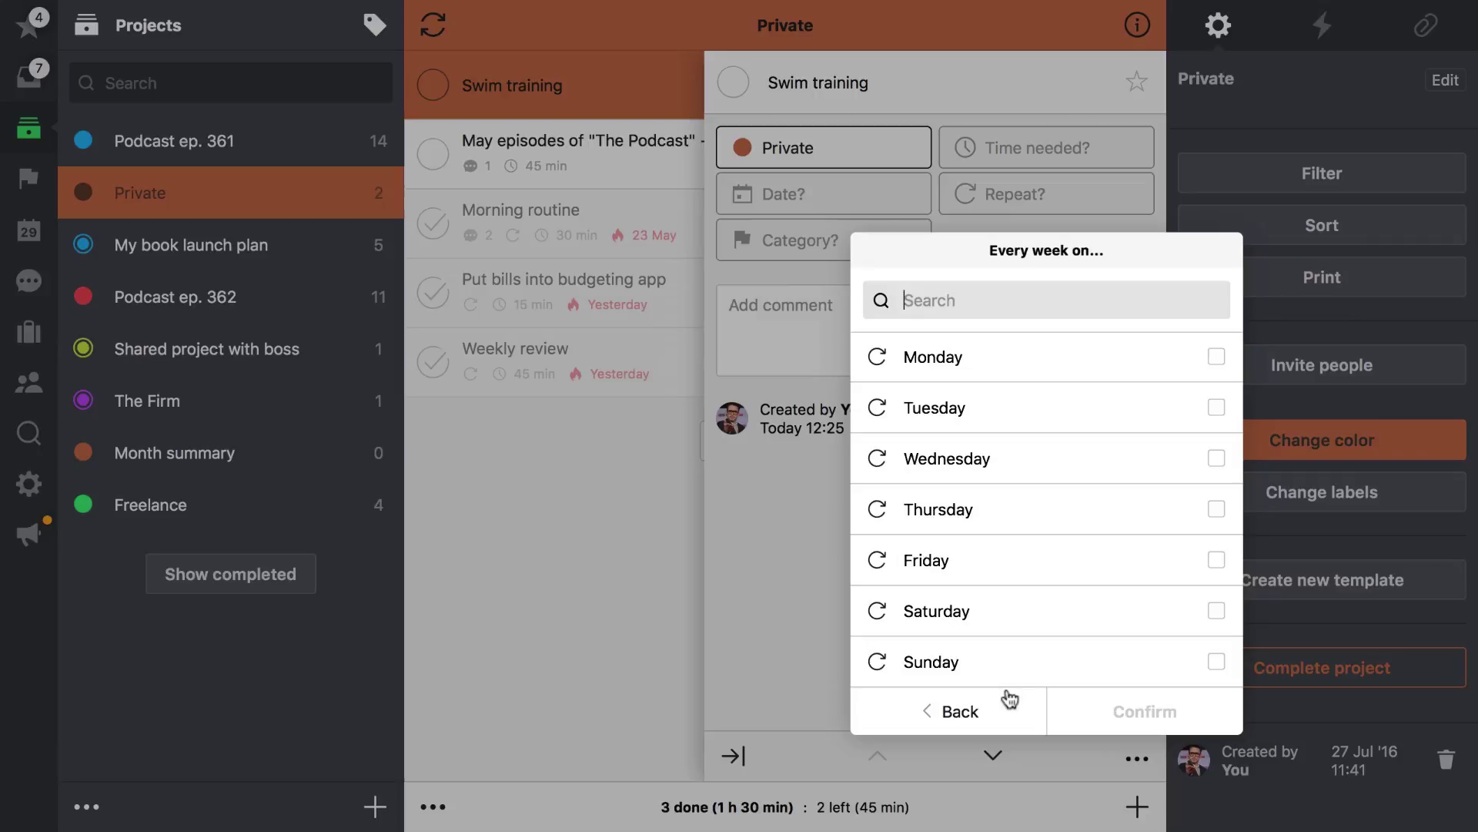
pyautogui.click(1144, 421)
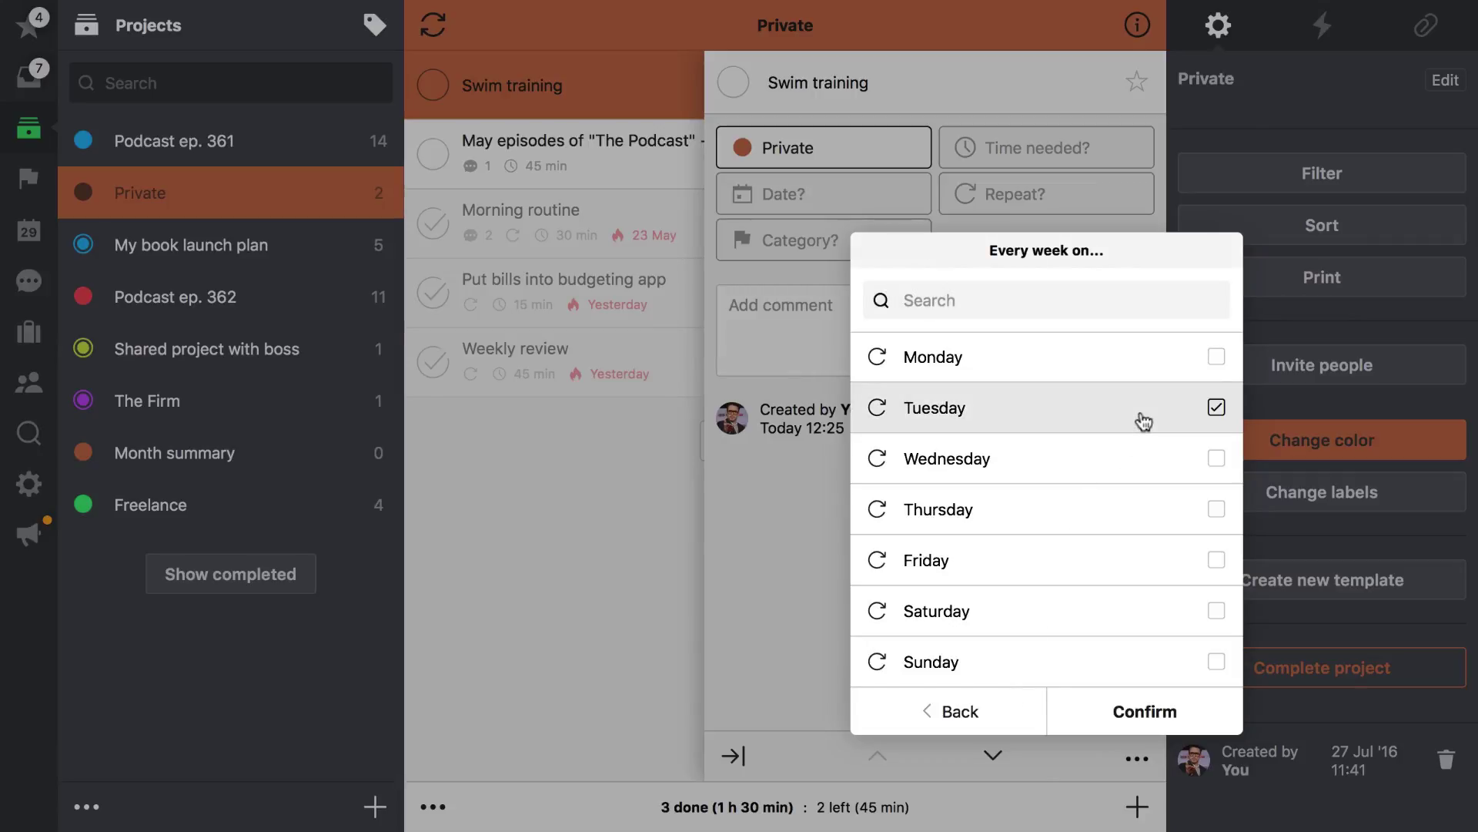
pyautogui.click(1124, 560)
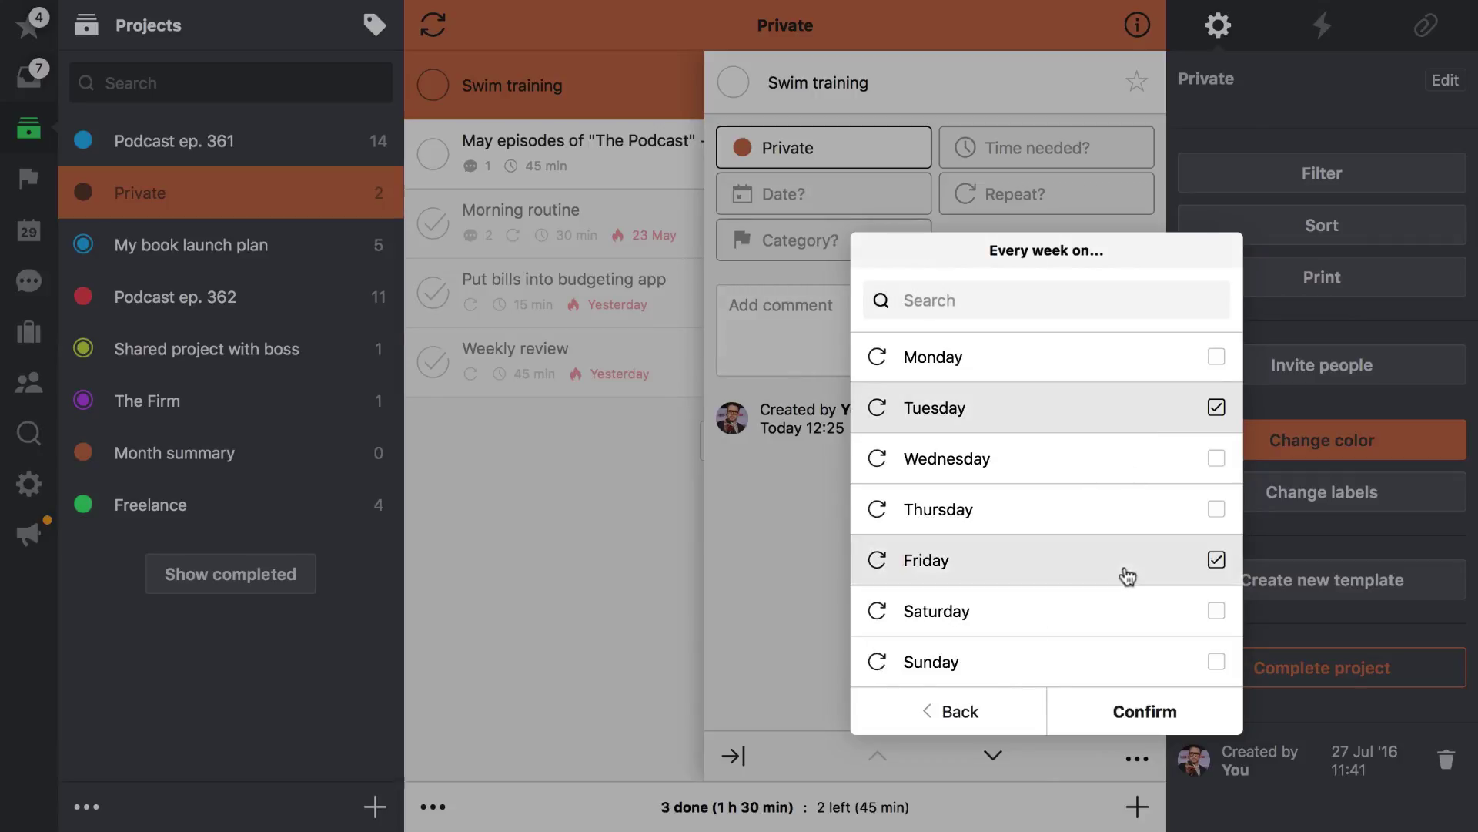
pyautogui.click(1141, 716)
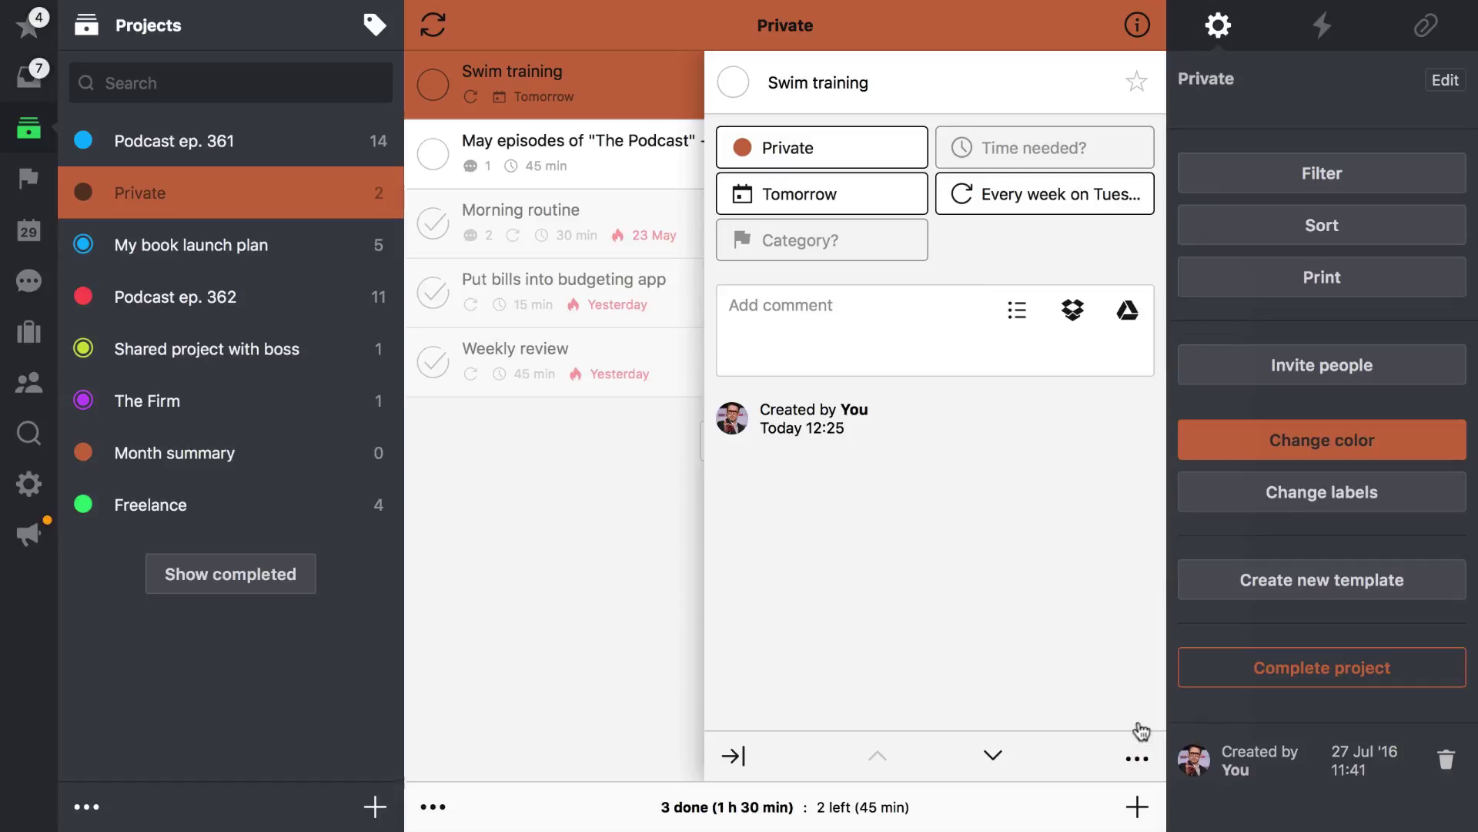
pyautogui.click(643, 100)
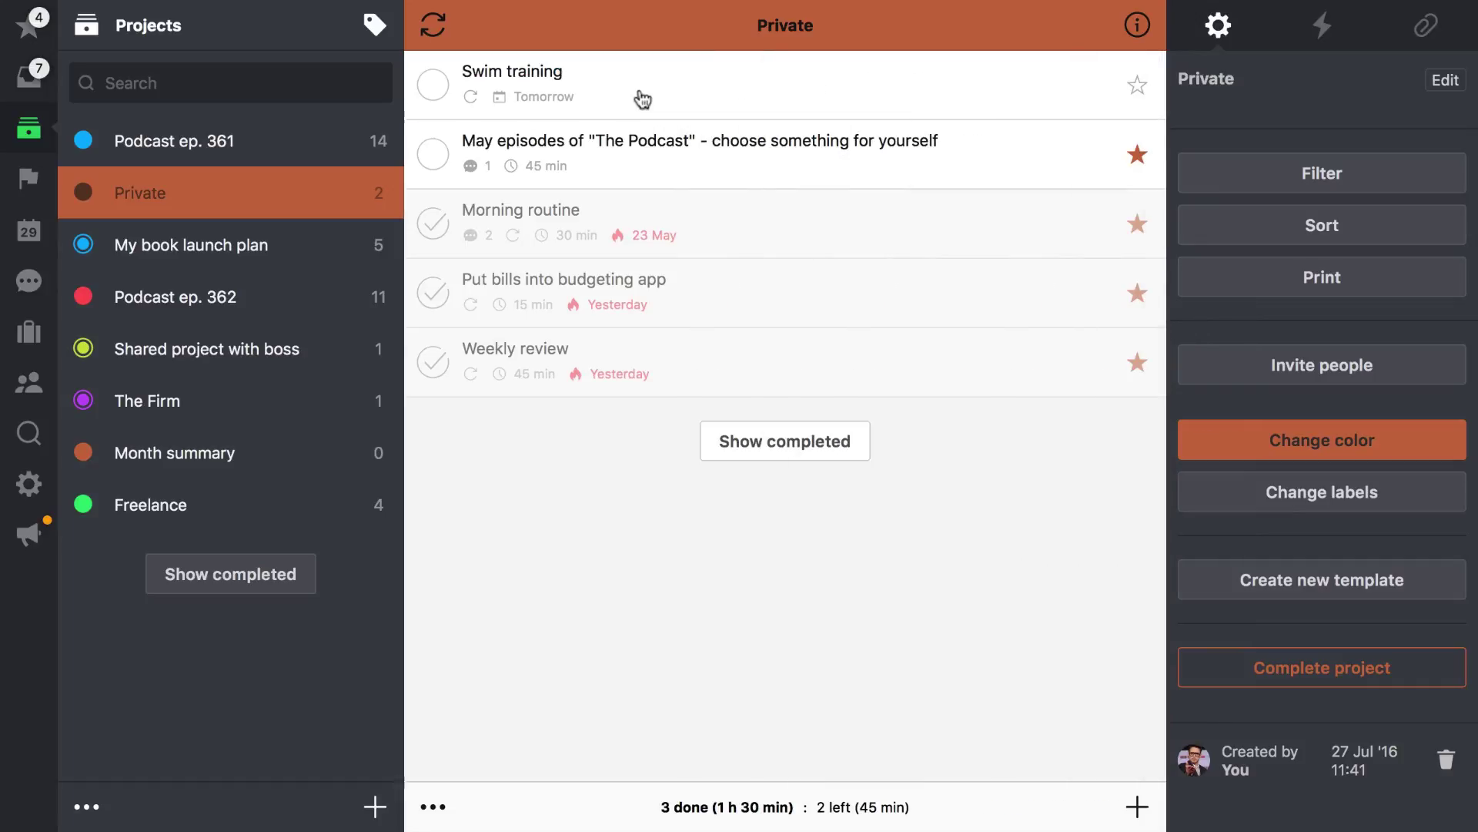
# Add a task 'Check bank account balance' to the Freelance project.
pyautogui.click(268, 505)
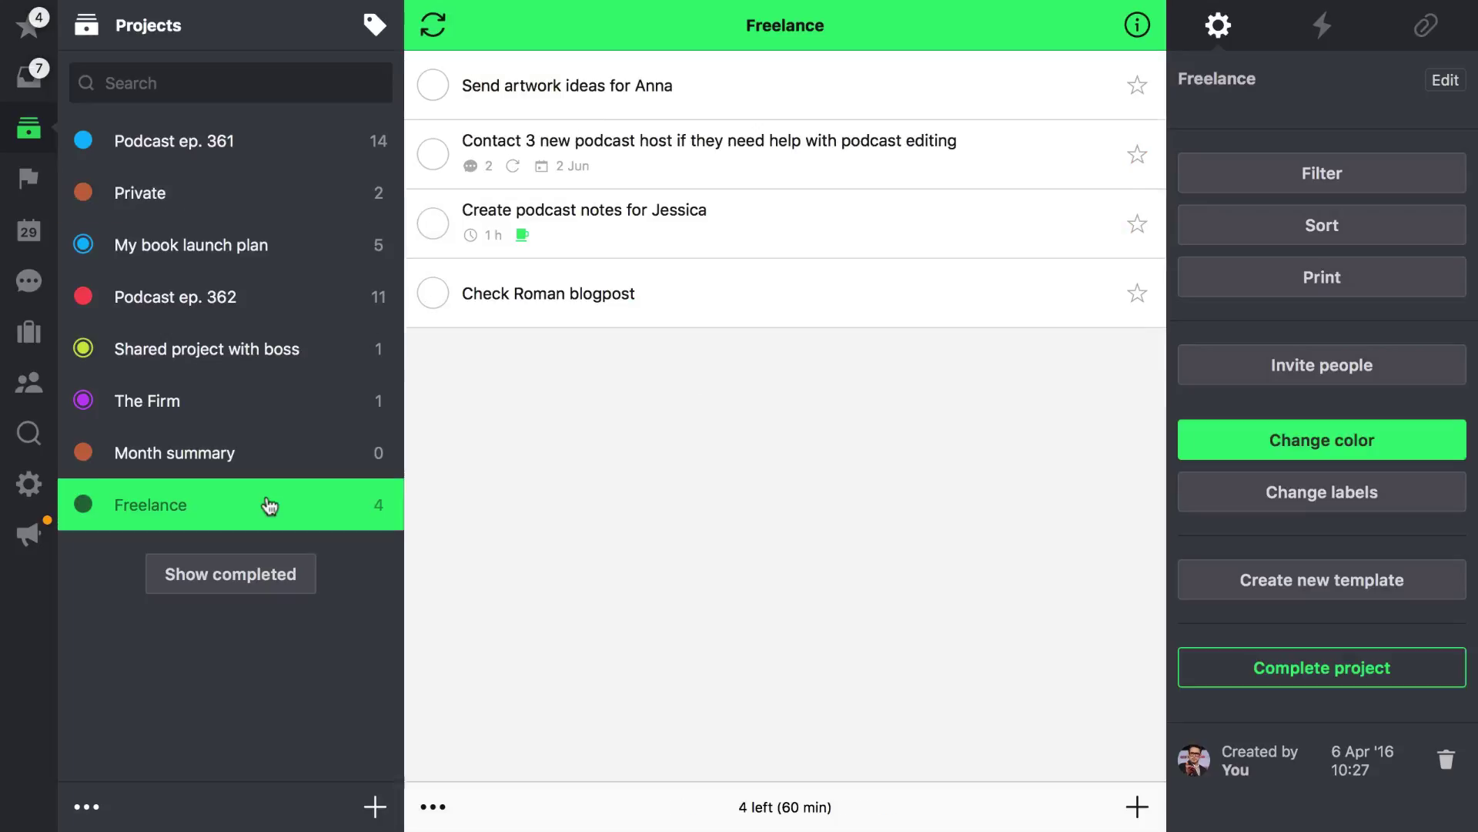
pyautogui.click(1135, 806)
pyautogui.write('Check')
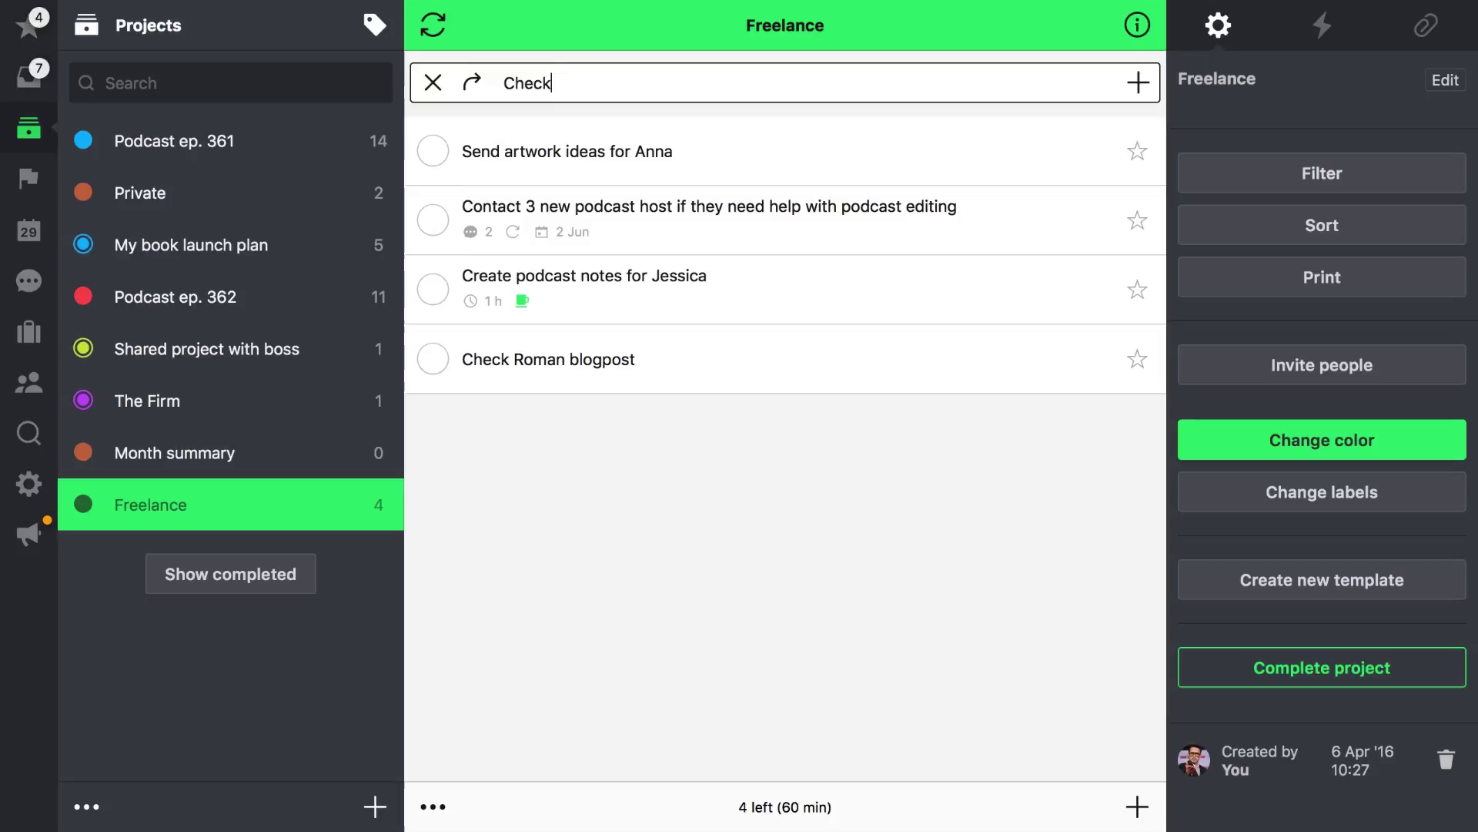
pyautogui.write(' bank account balance')
pyautogui.press('Return')
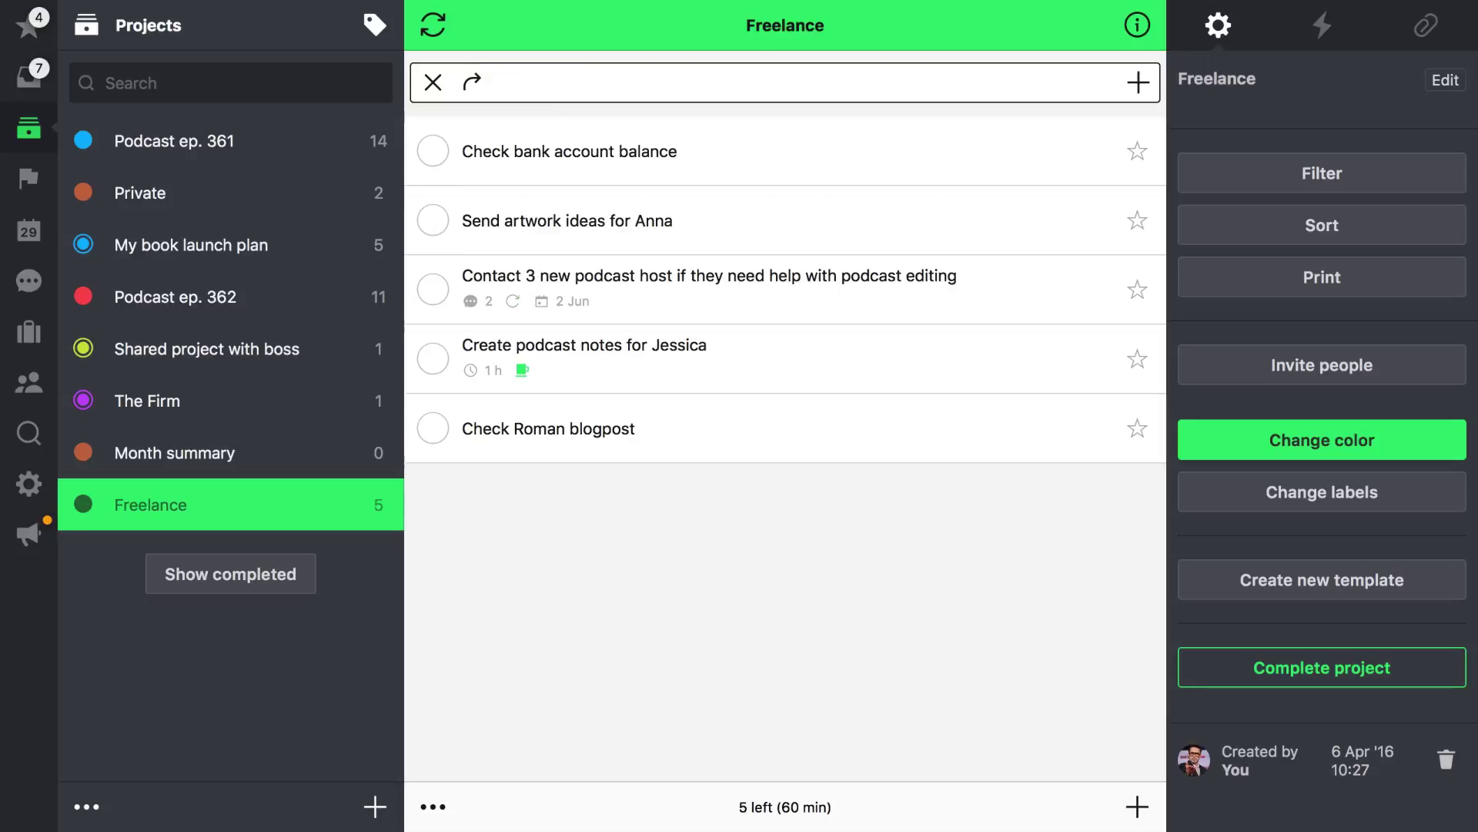
# Set Check bank account balance to repeat on the last Friday.
pyautogui.click(743, 151)
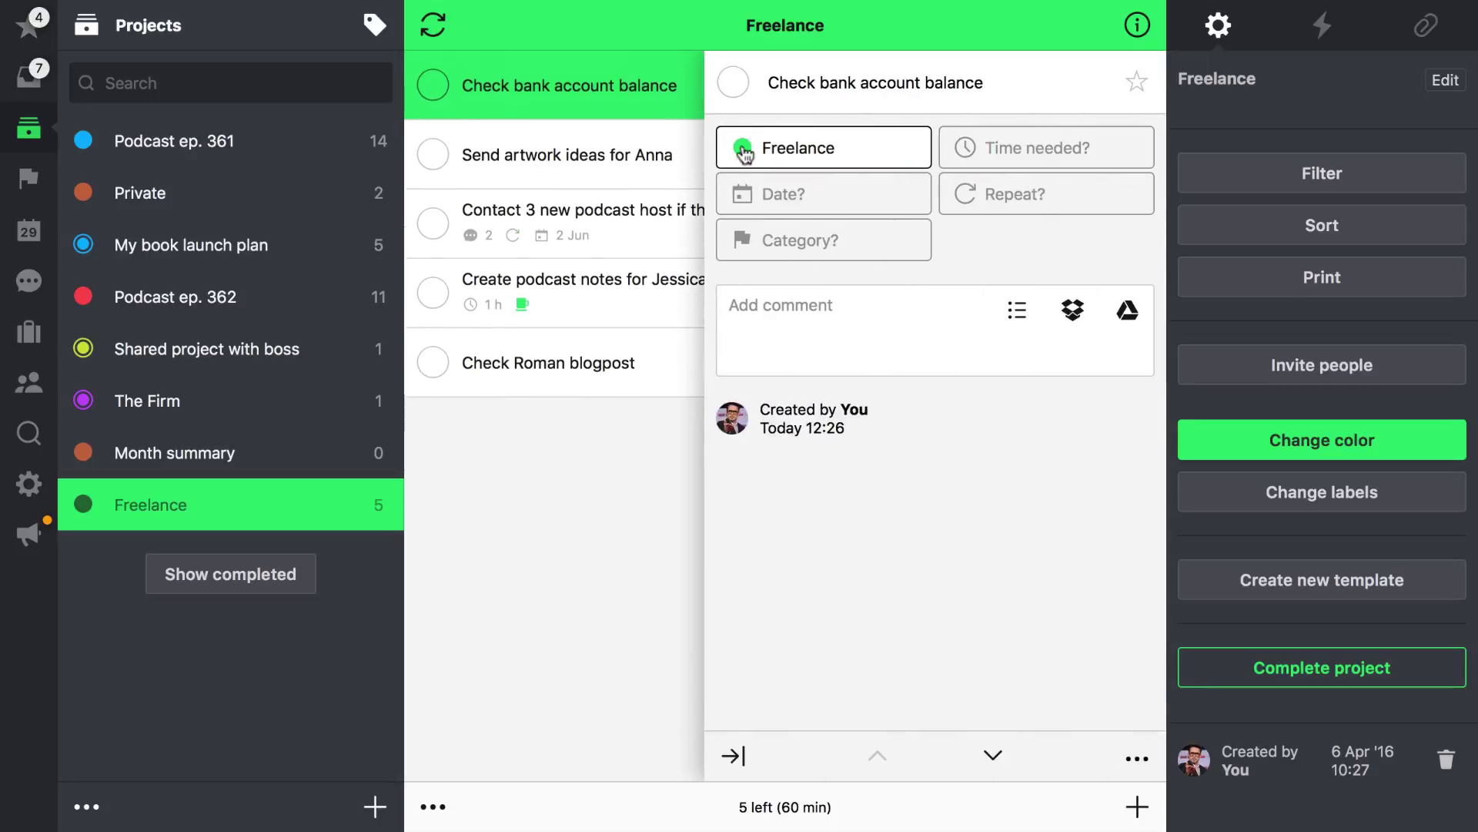
pyautogui.click(1015, 195)
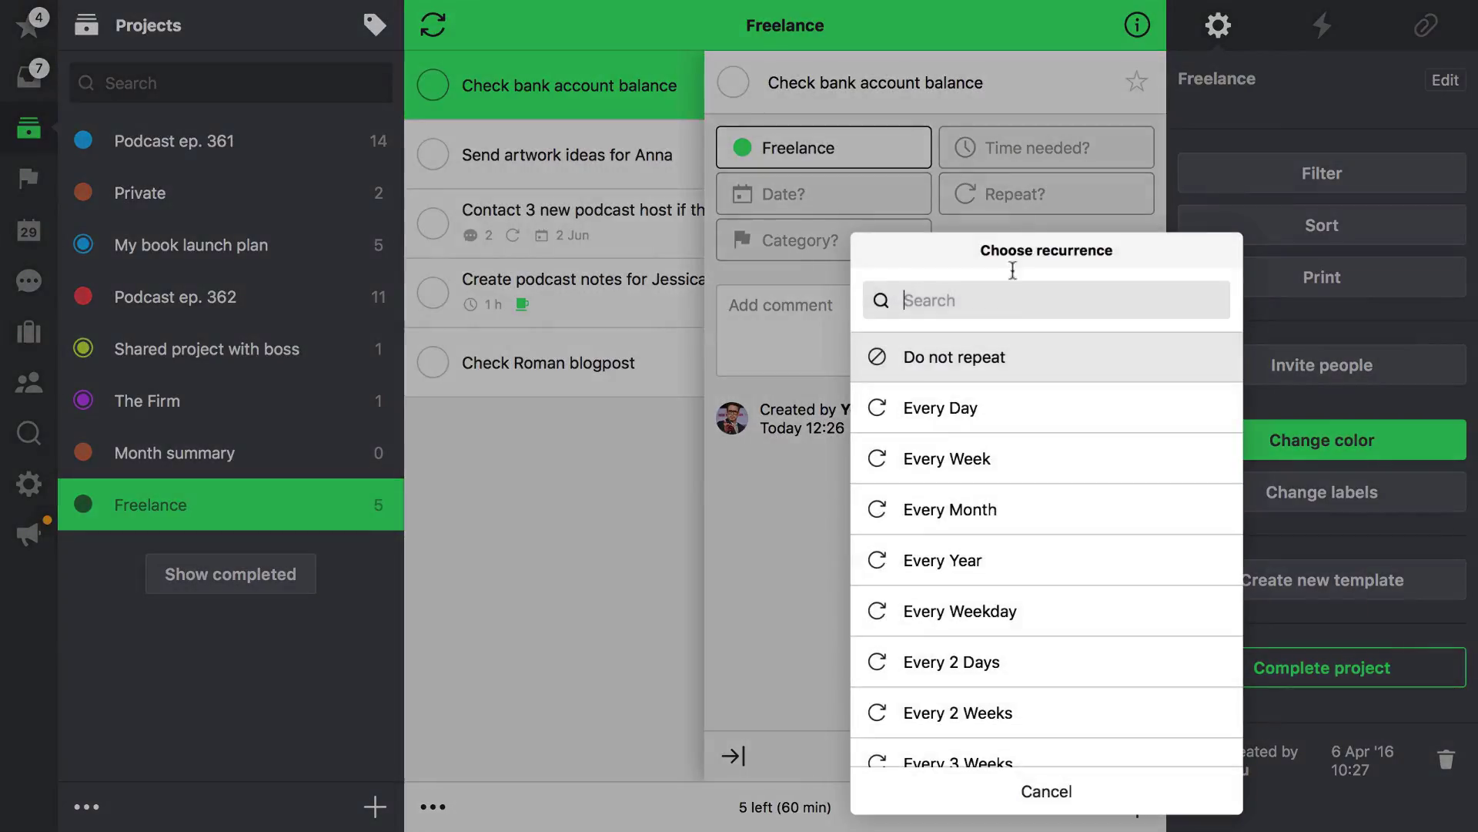
pyautogui.scroll(-5, 1046, 608)
pyautogui.click(1047, 747)
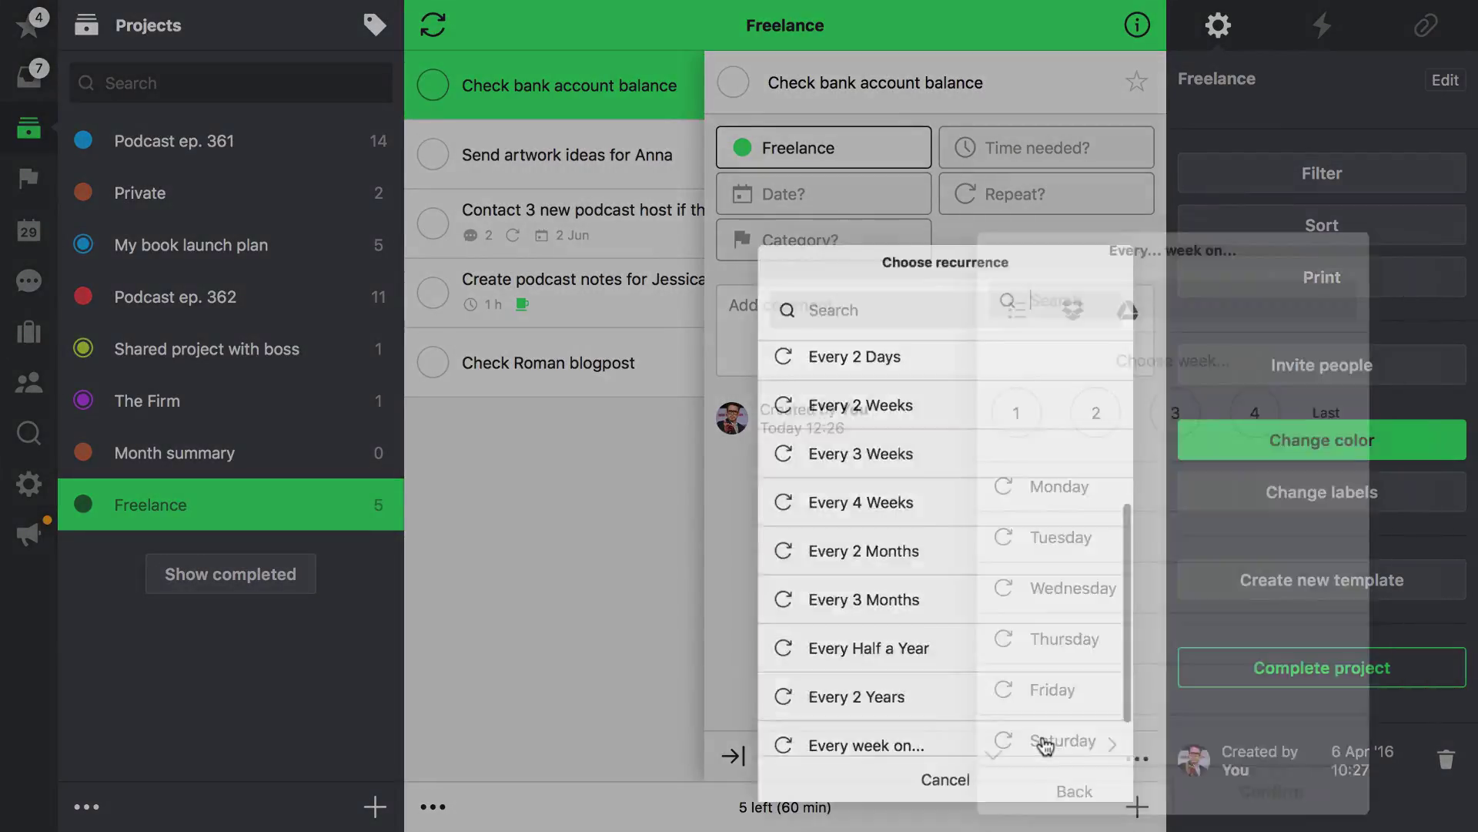
pyautogui.click(1190, 415)
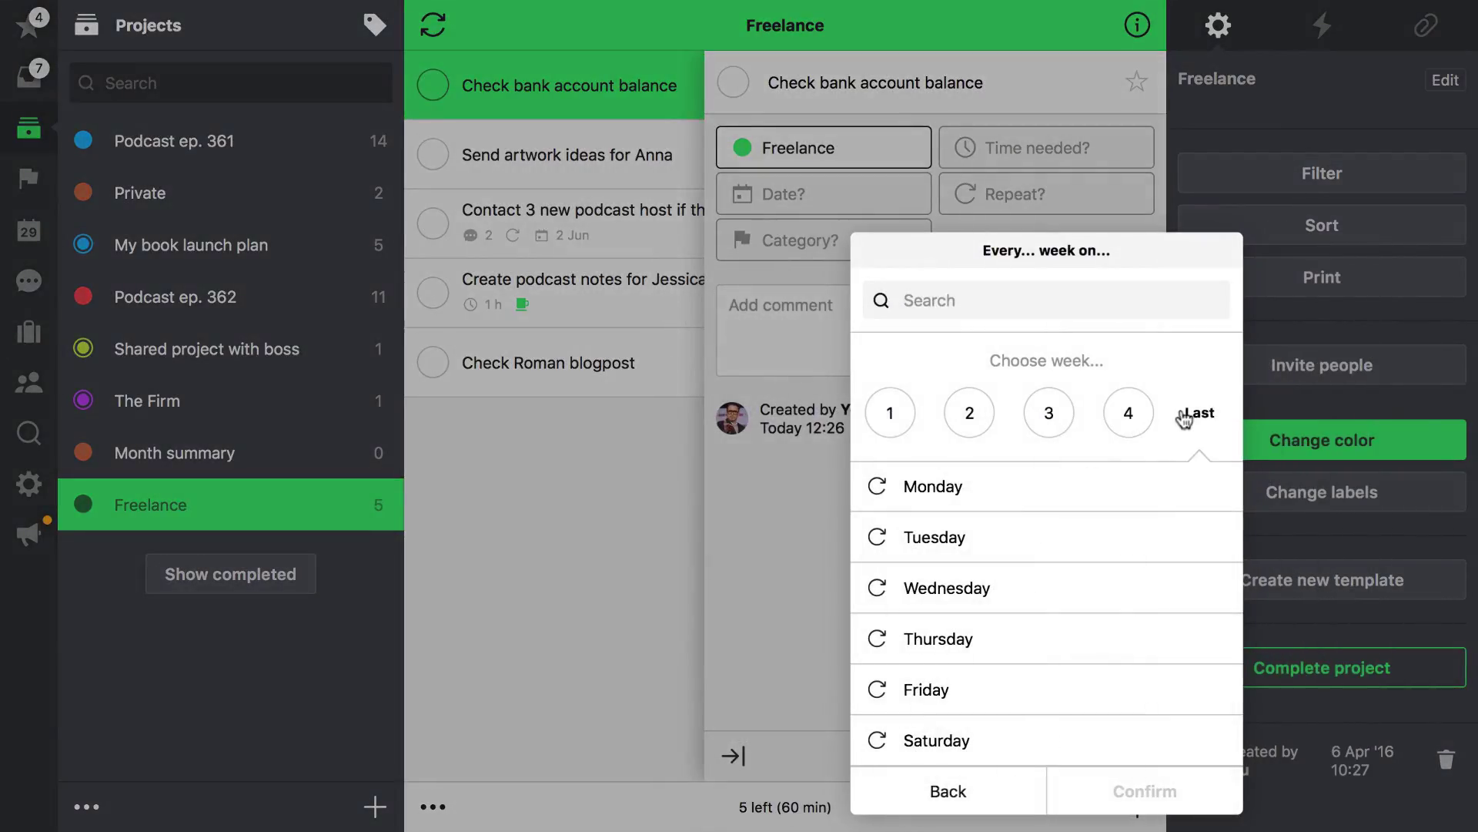
pyautogui.scroll(-1, 1109, 658)
pyautogui.click(1074, 642)
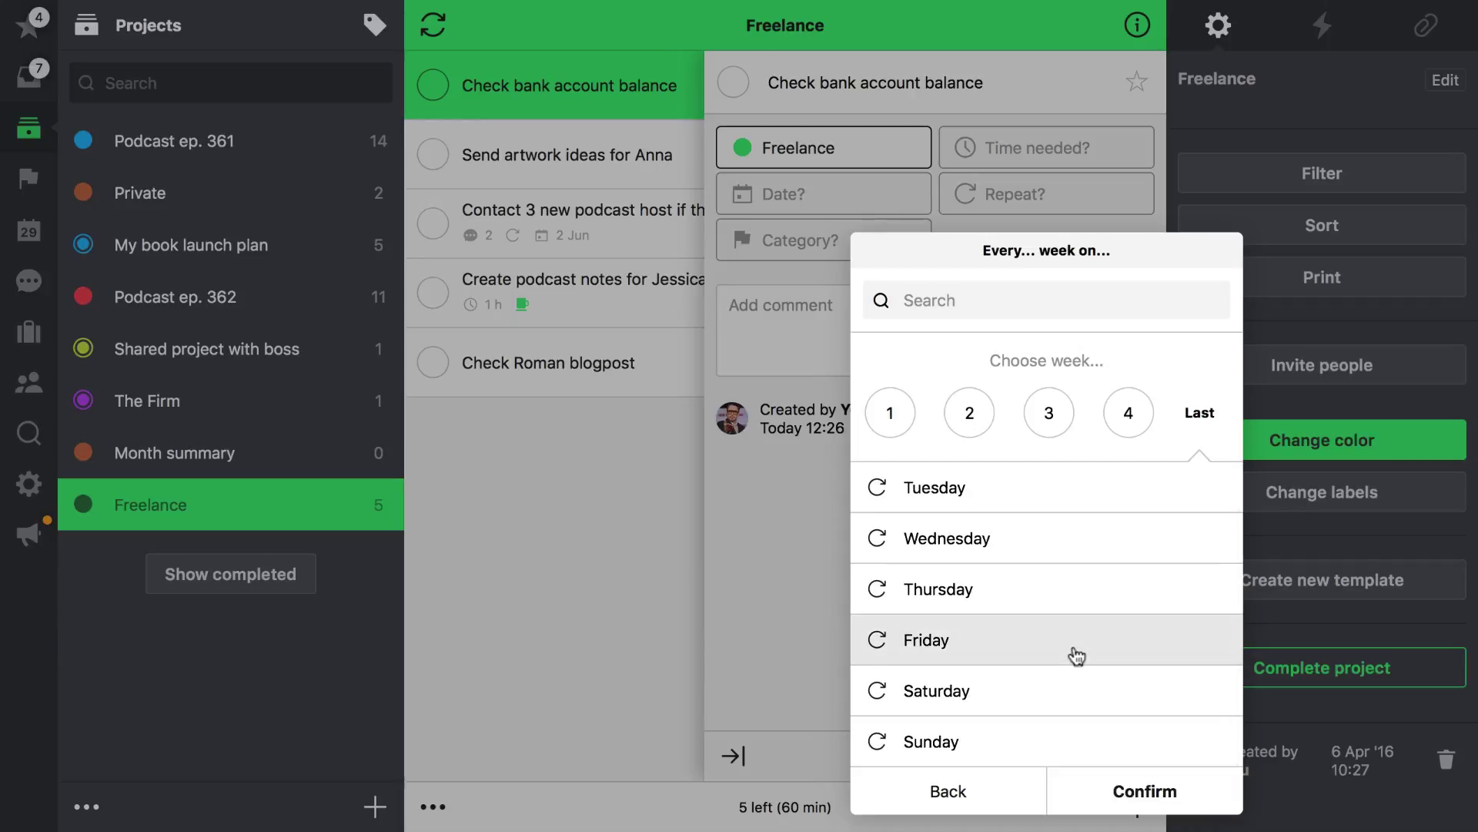
pyautogui.click(1136, 788)
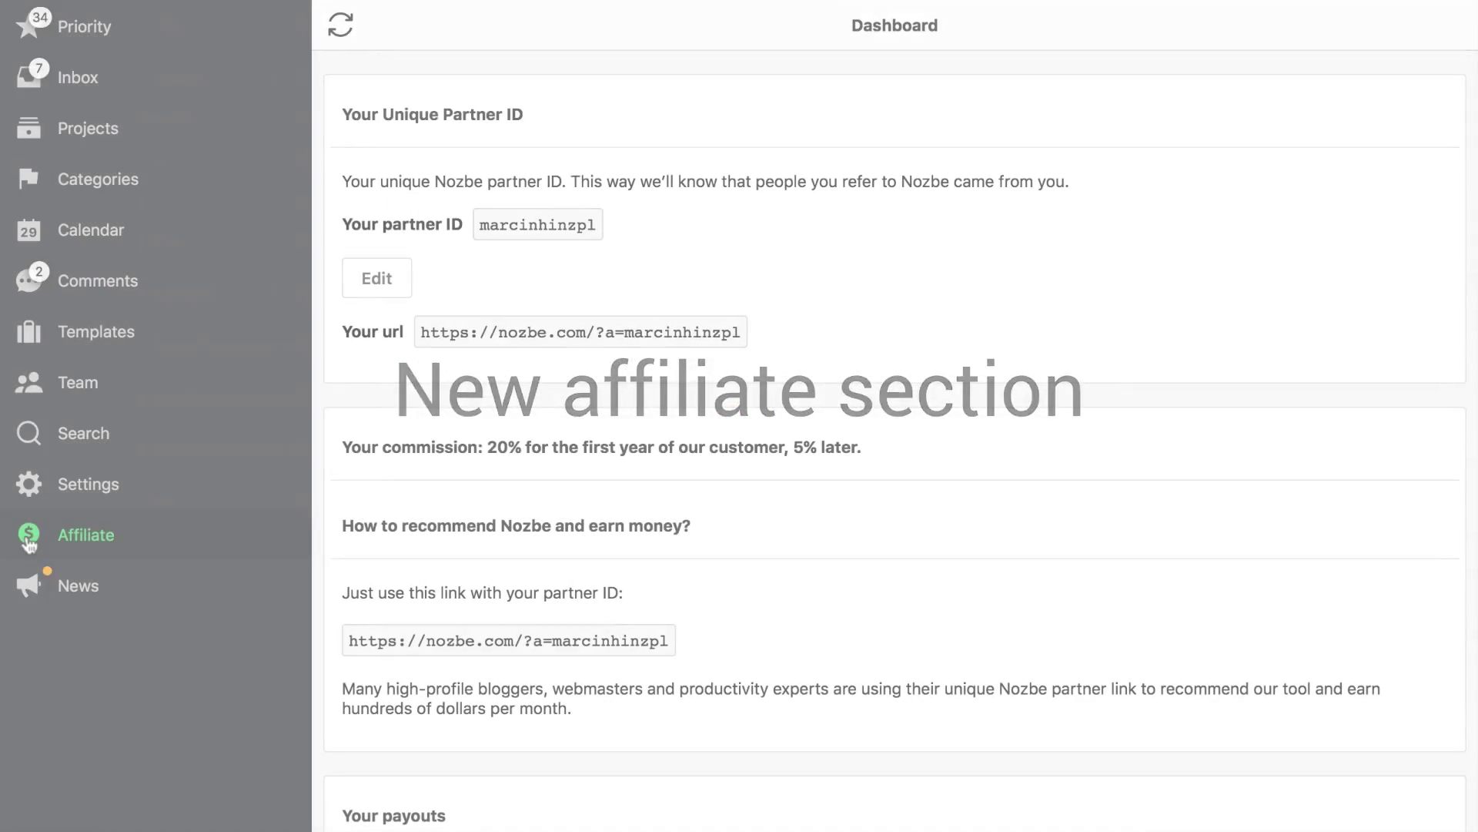
# In Affiliate, review the Nozbe promo banner sizes, then view All visits statistics.
pyautogui.click(29, 533)
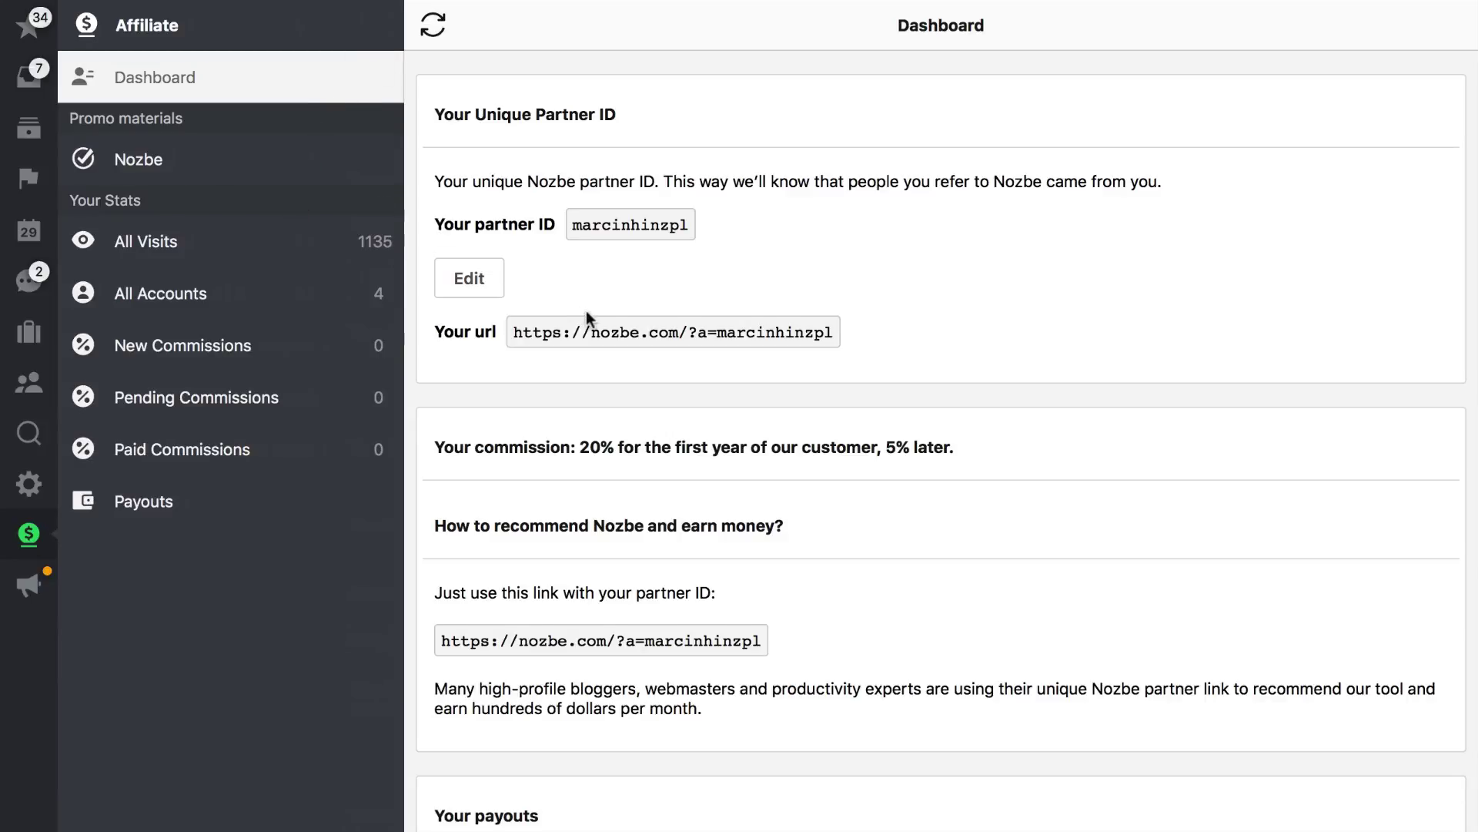
pyautogui.scroll(-5, 586, 320)
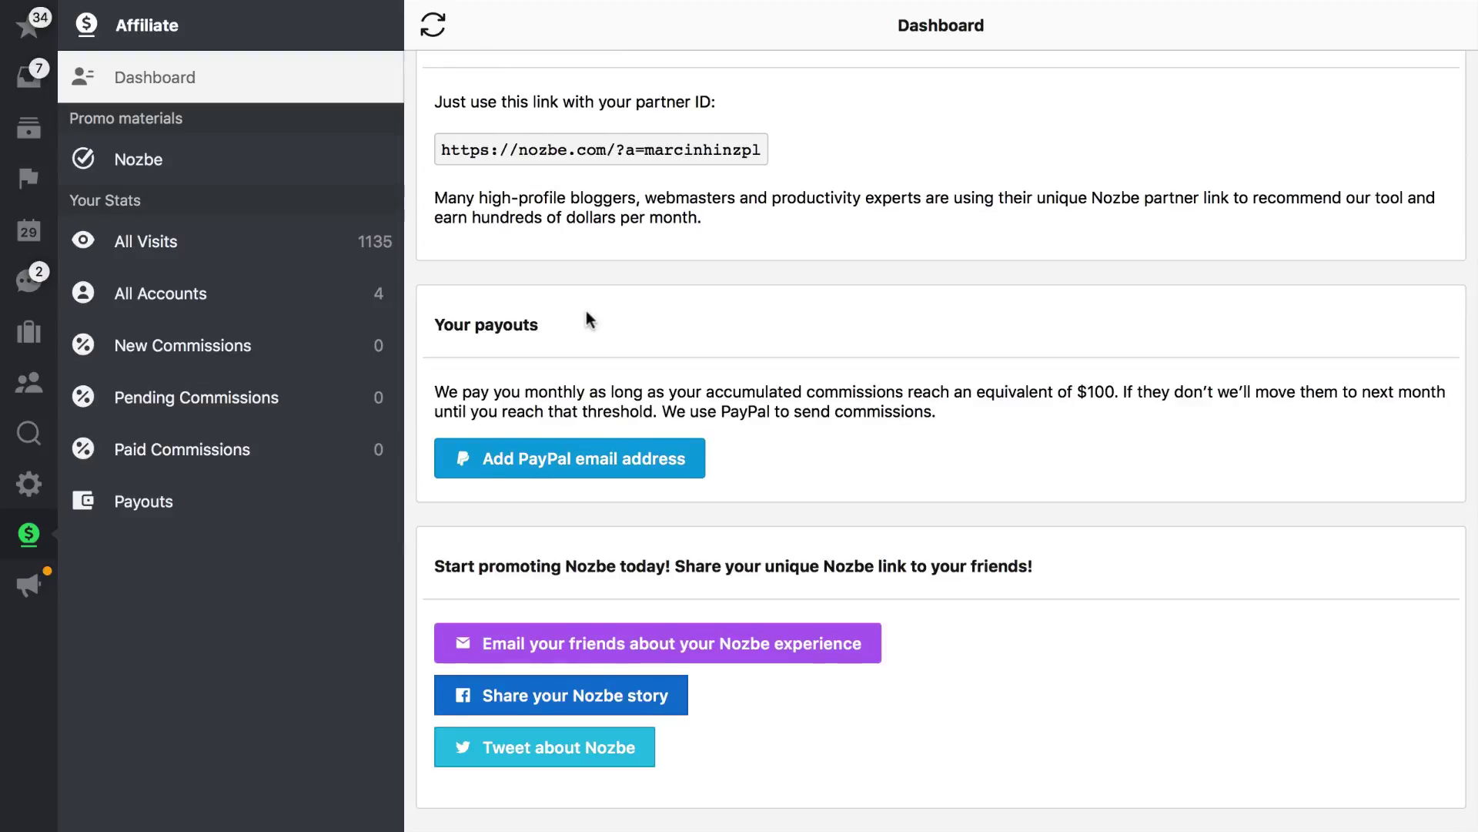
pyautogui.scroll(5, 586, 319)
pyautogui.click(355, 172)
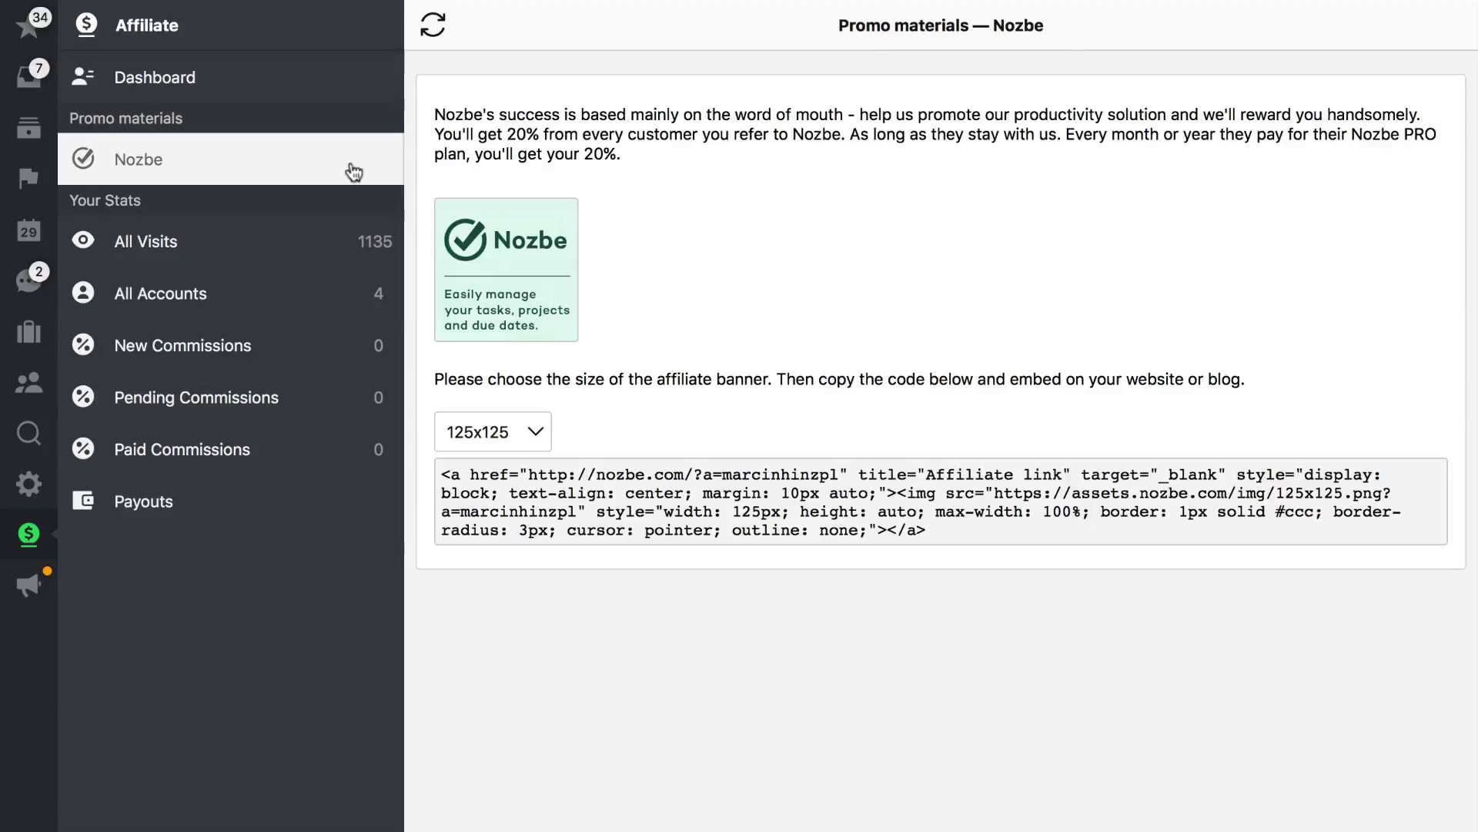
pyautogui.click(517, 426)
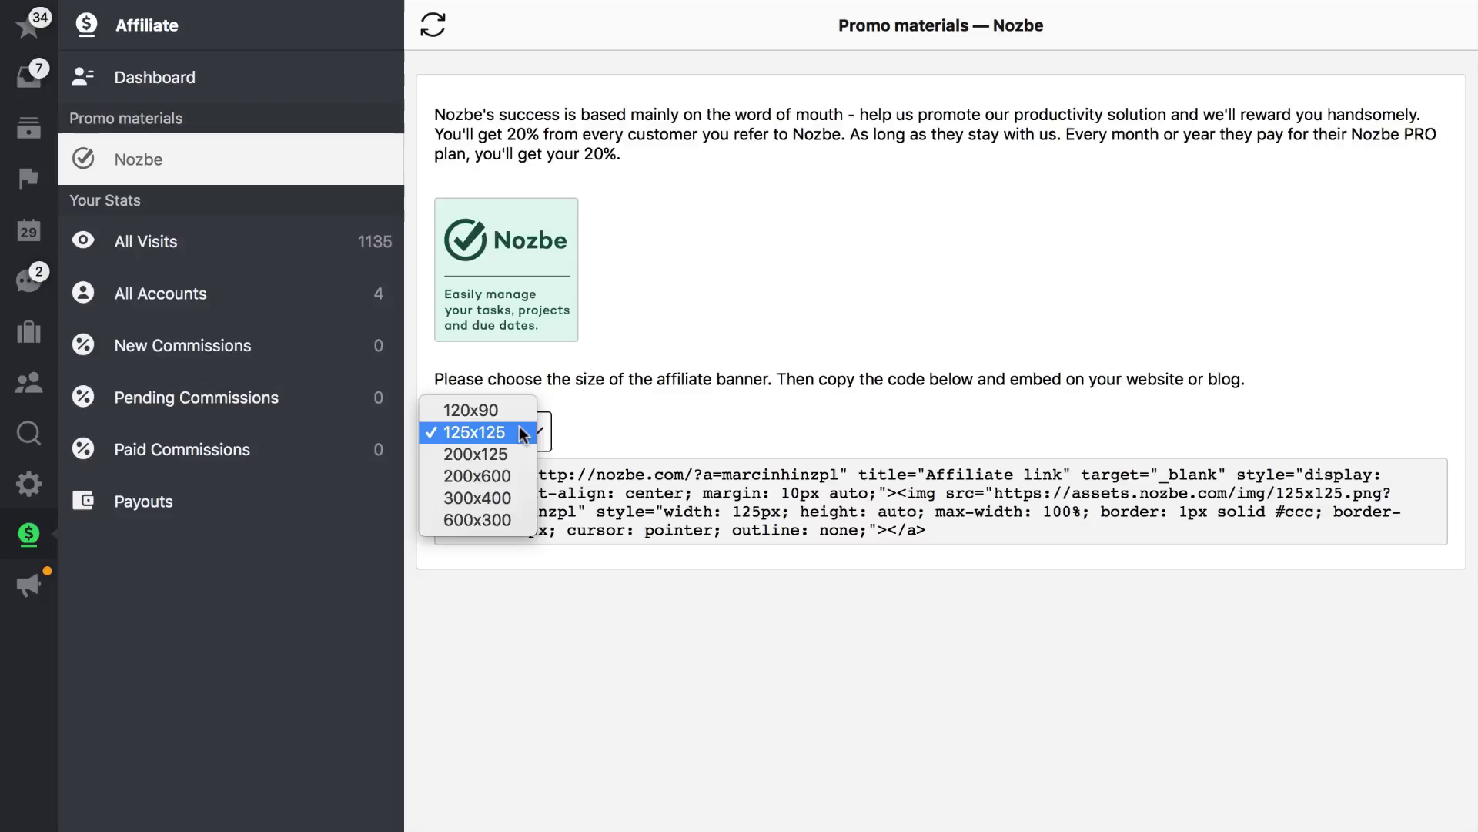
pyautogui.click(625, 276)
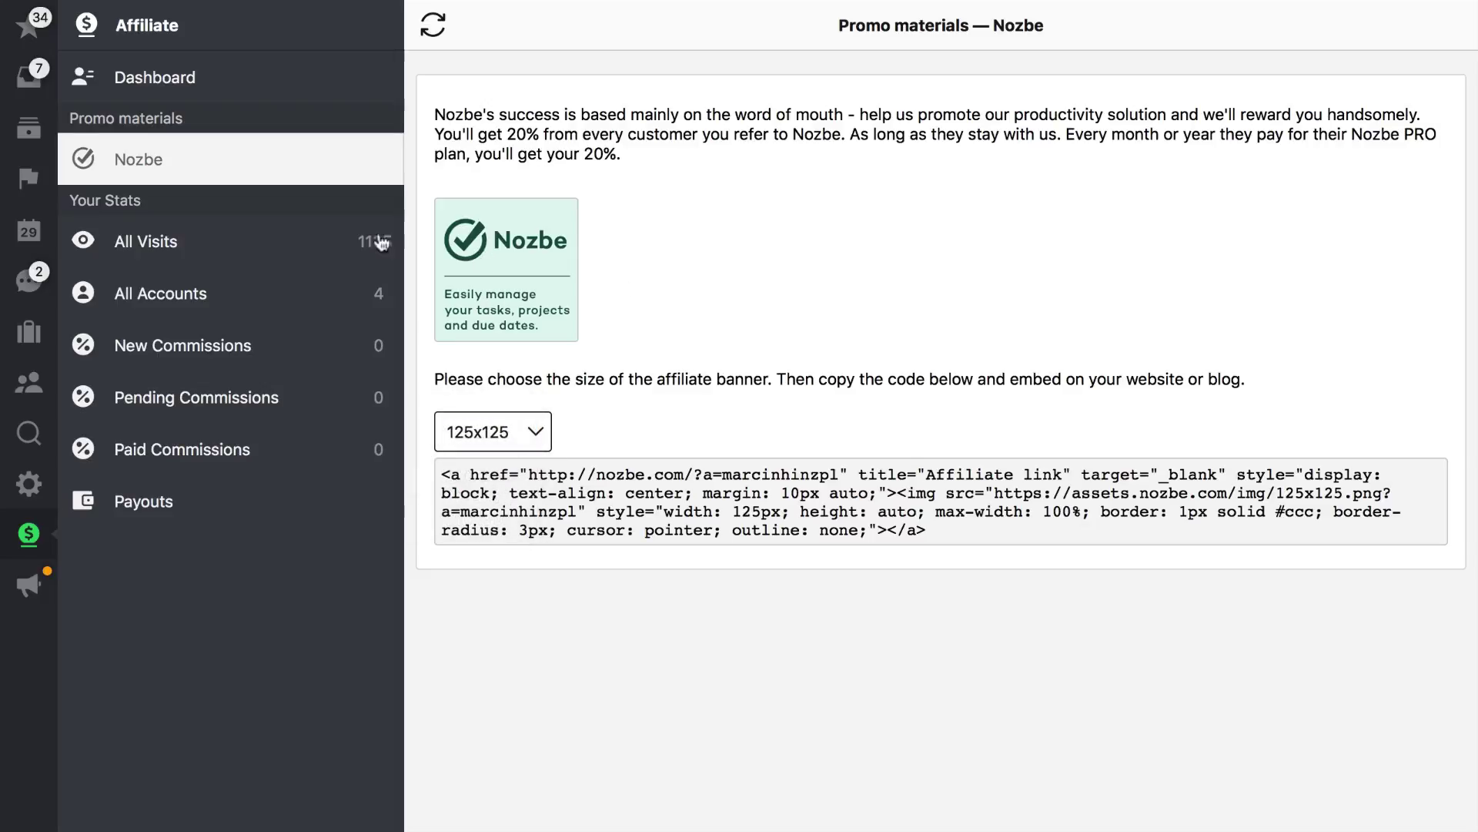
pyautogui.click(327, 244)
pyautogui.scroll(-1, 746, 353)
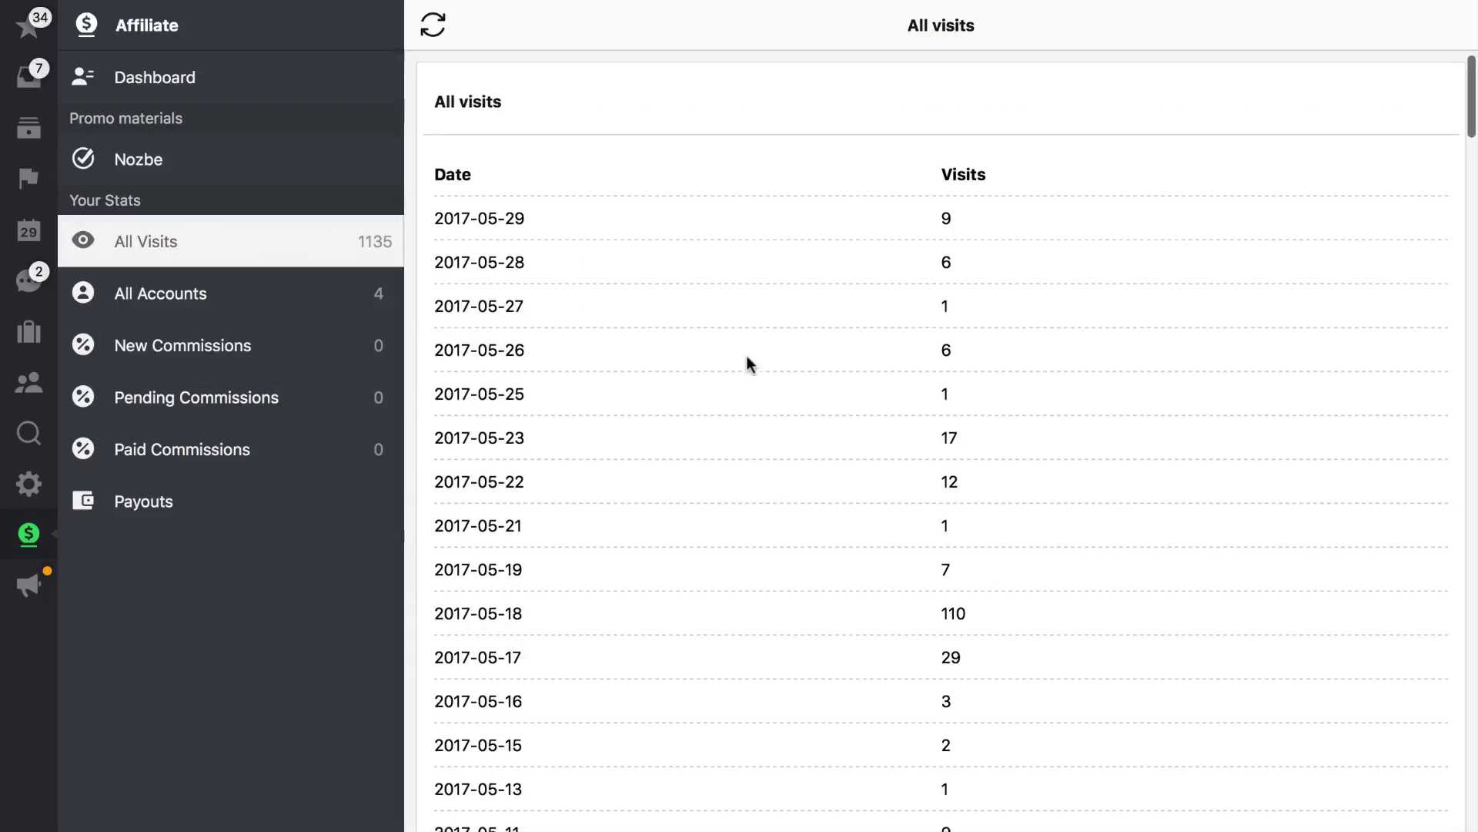
pyautogui.scroll(-4, 746, 352)
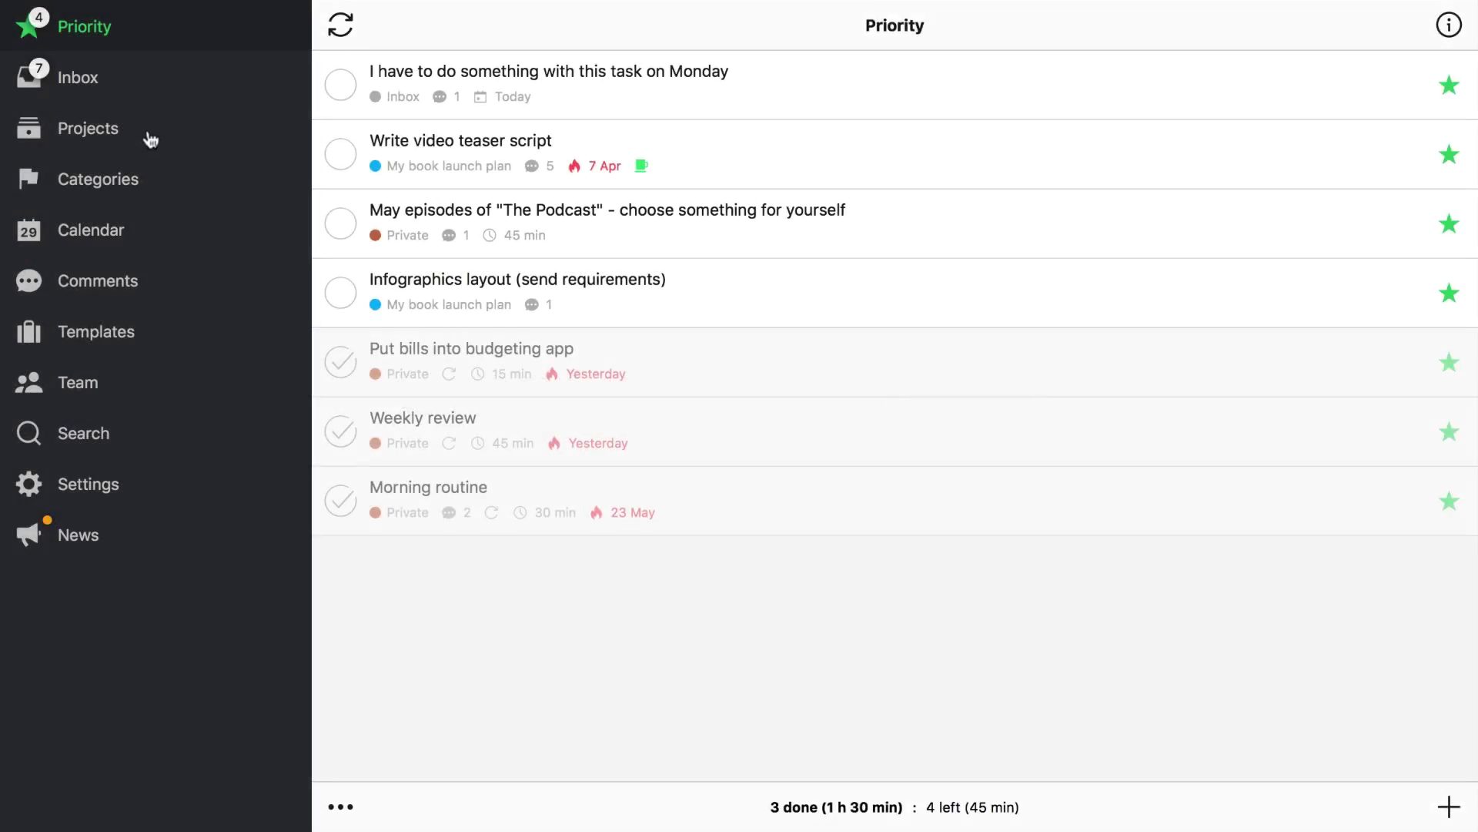
# From the projects list, use Go > Filter Projects… to show the Company/Private label chooser.
pyautogui.click(150, 138)
pyautogui.click(176, 84)
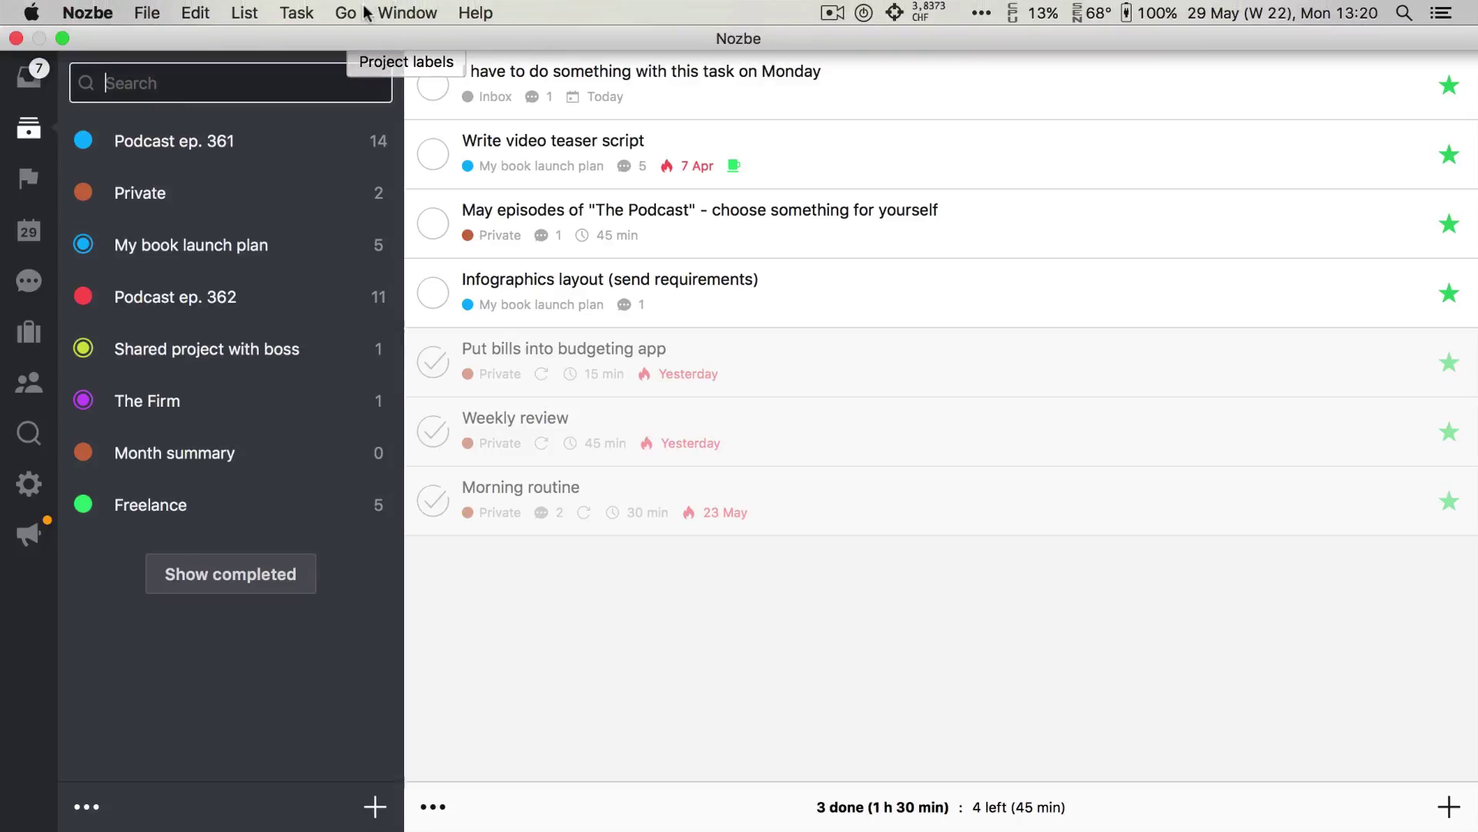
pyautogui.click(345, 14)
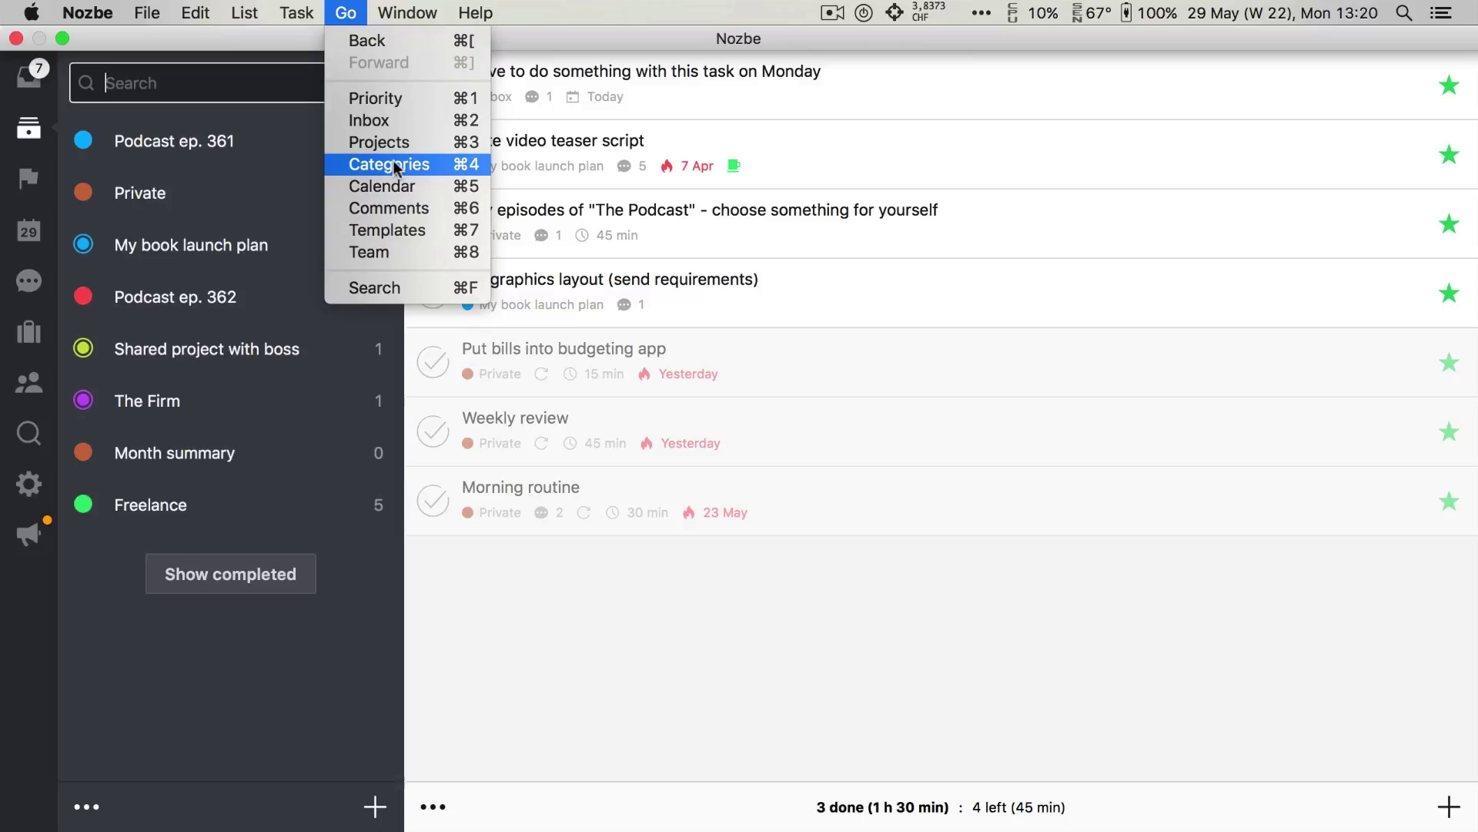
pyautogui.press('ctrl')
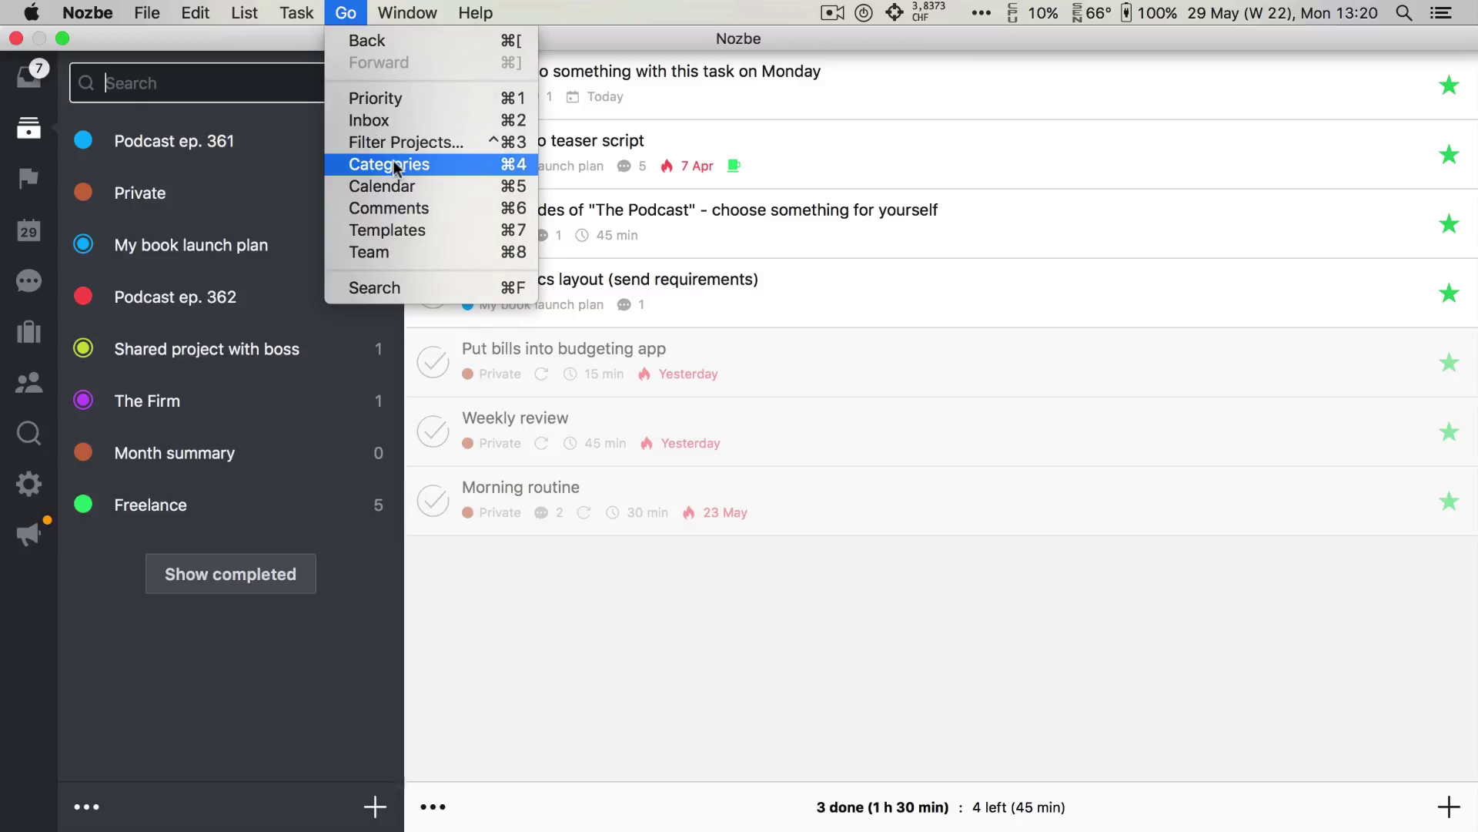
pyautogui.press('ctrl')
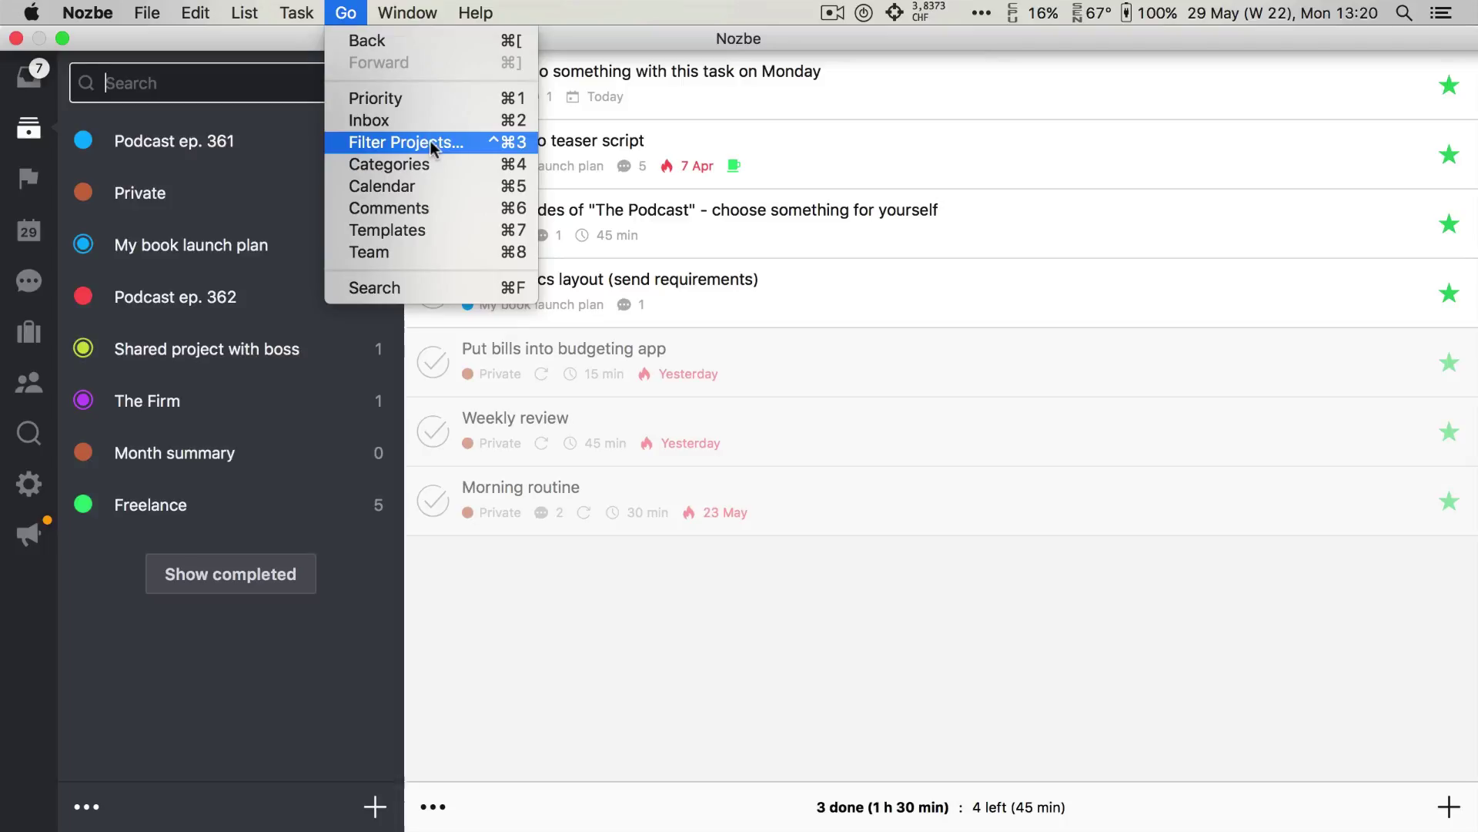
pyautogui.click(430, 140)
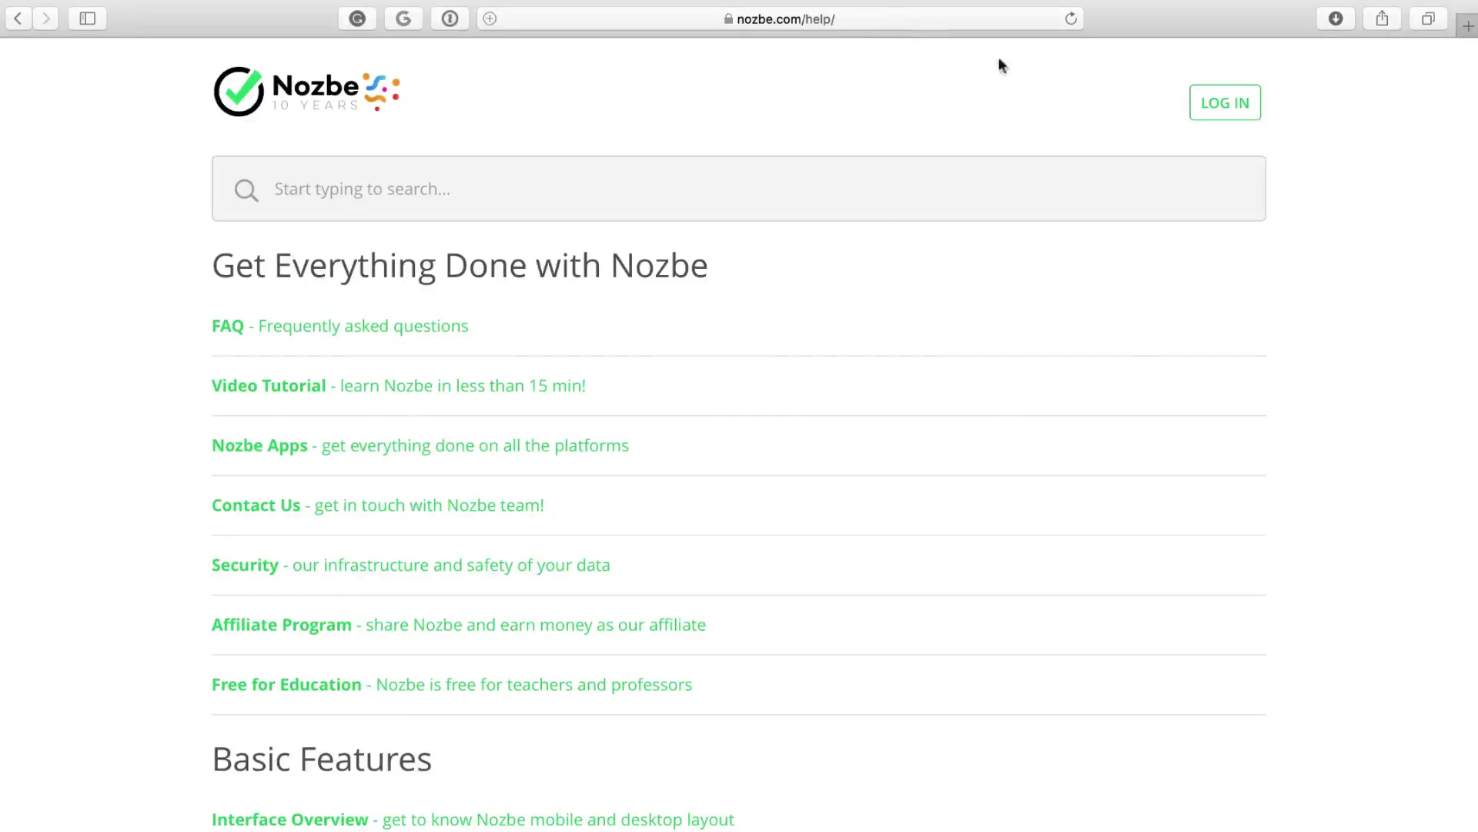
pyautogui.scroll(-15, 1346, 258)
pyautogui.scroll(-5, 1346, 257)
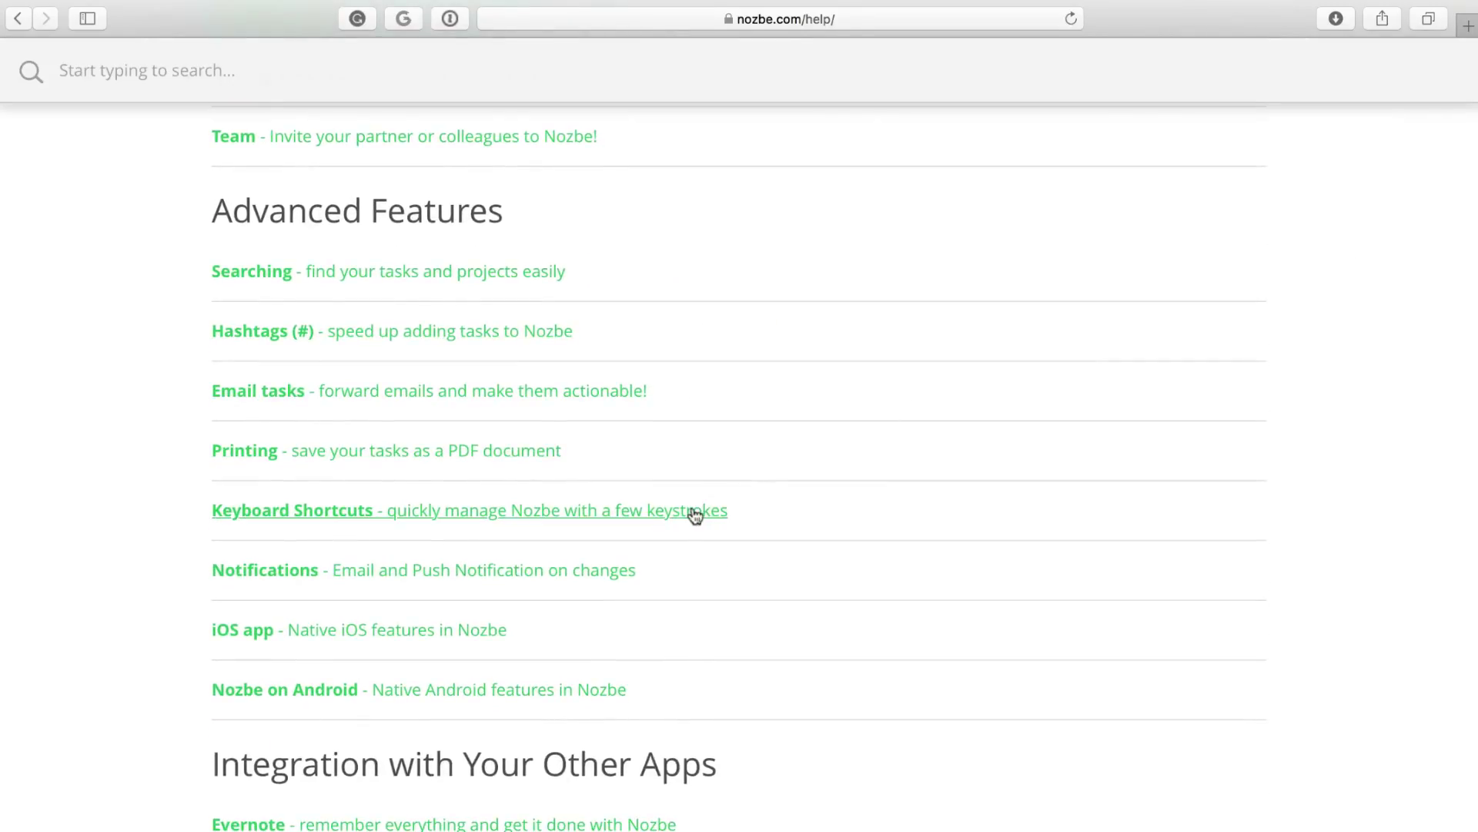
# Expand the Keyboard Shortcuts section on the Nozbe help page.
pyautogui.click(693, 513)
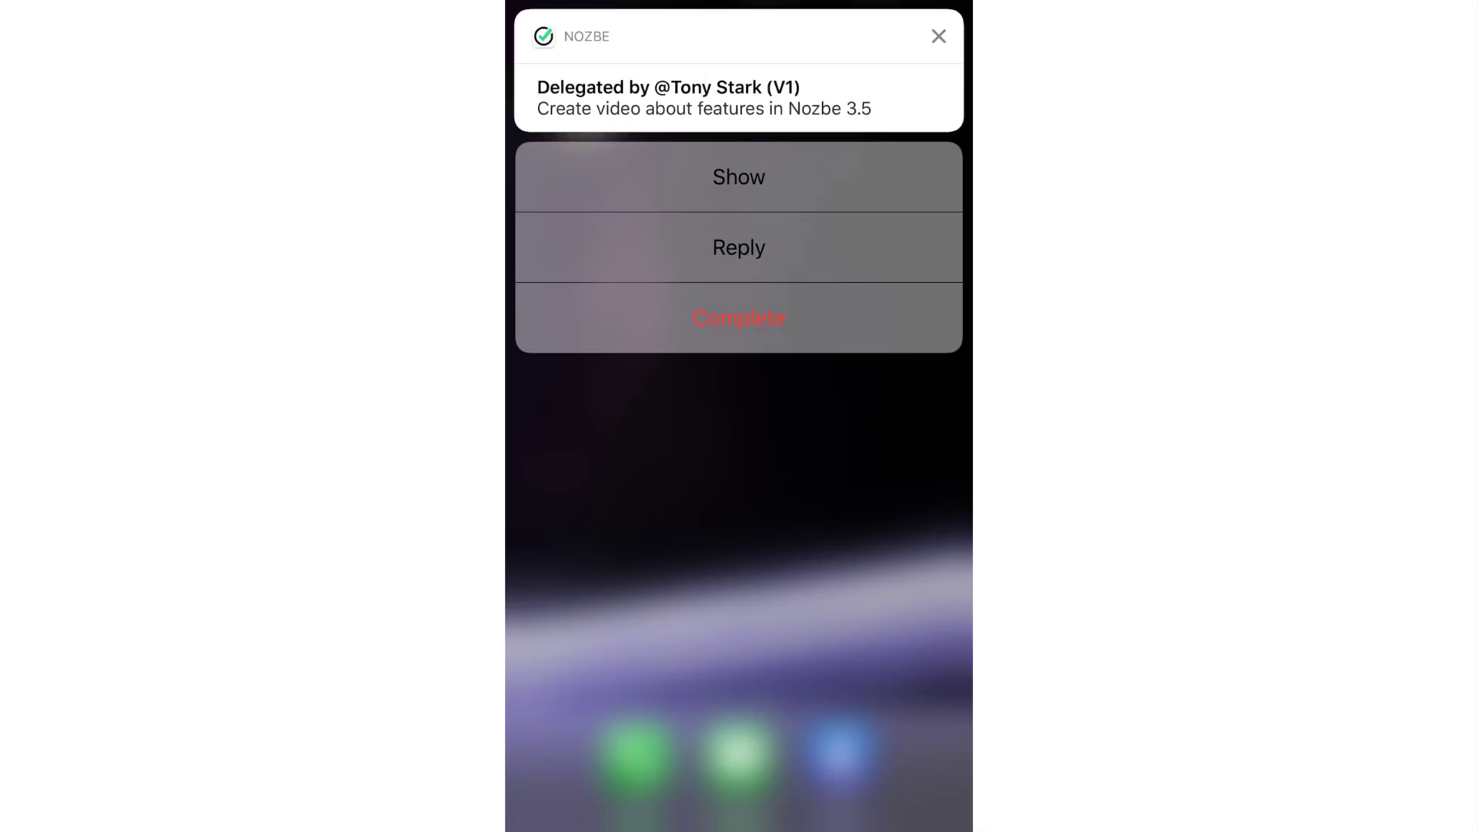
# Complete 'Create video about features in Nozbe 3.5' from its notification.
pyautogui.click(740, 318)
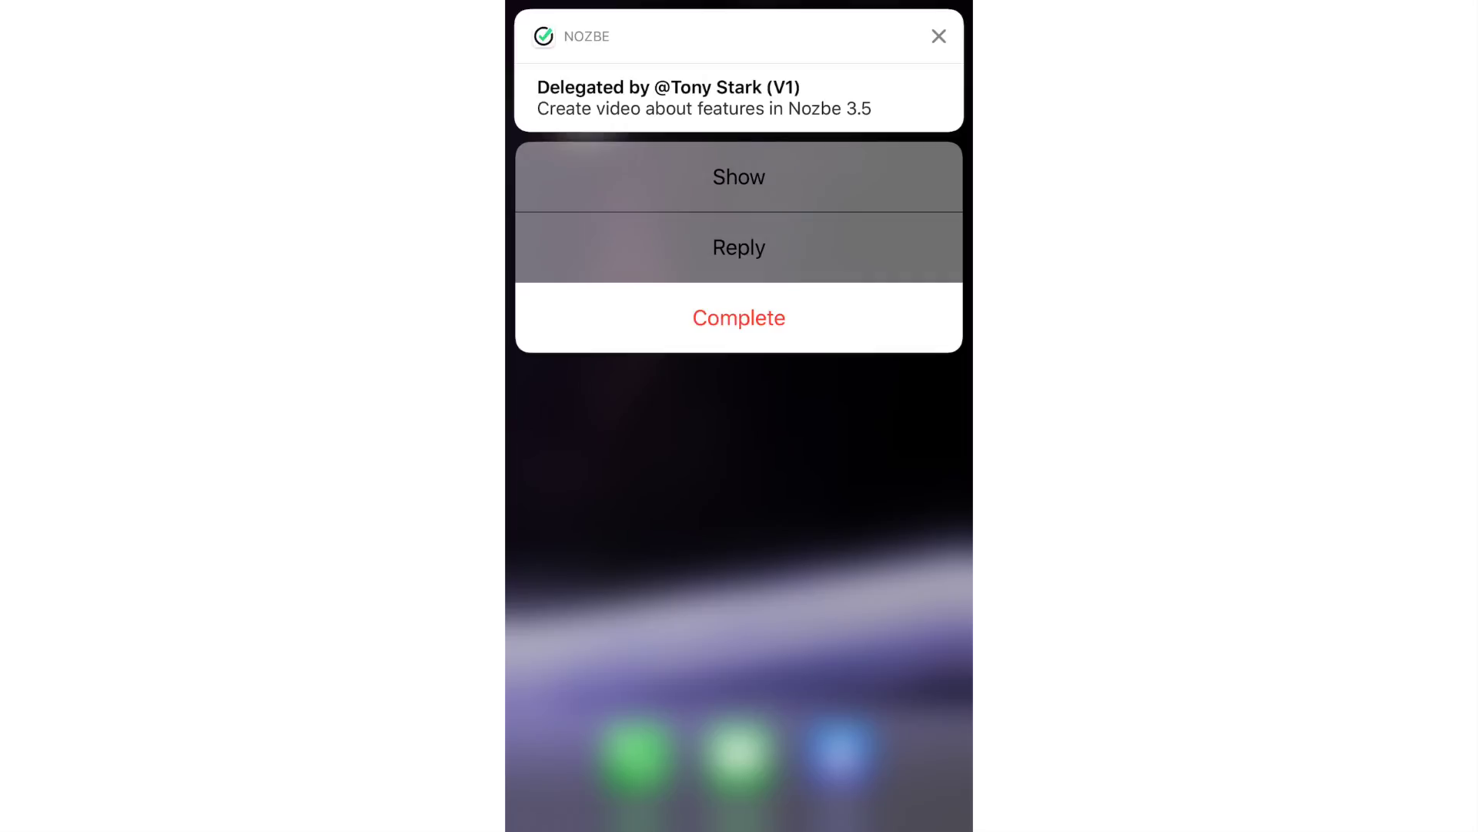